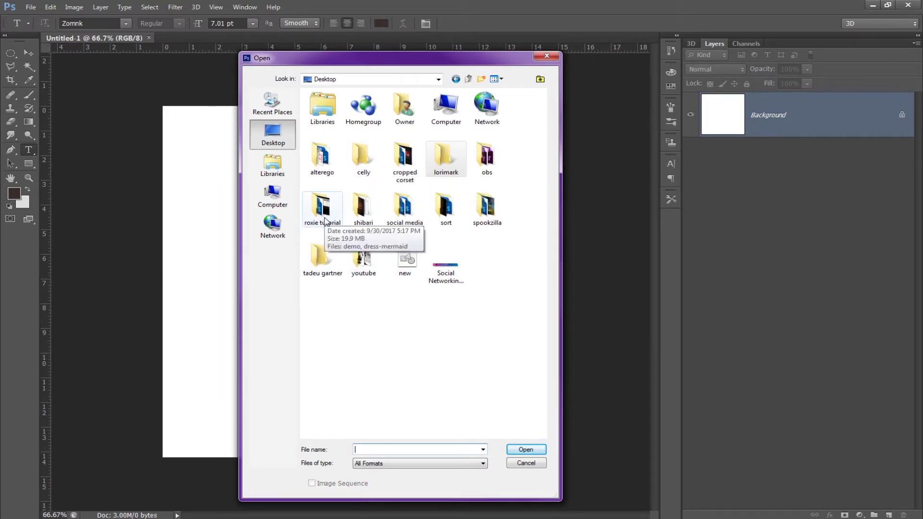
Step: Open the roxie-5-aqua image from the 2017 > events > anybody > october 4 folder on the Storage (S:) drive
{"action": "left_click", "coordinate": [273, 195]}
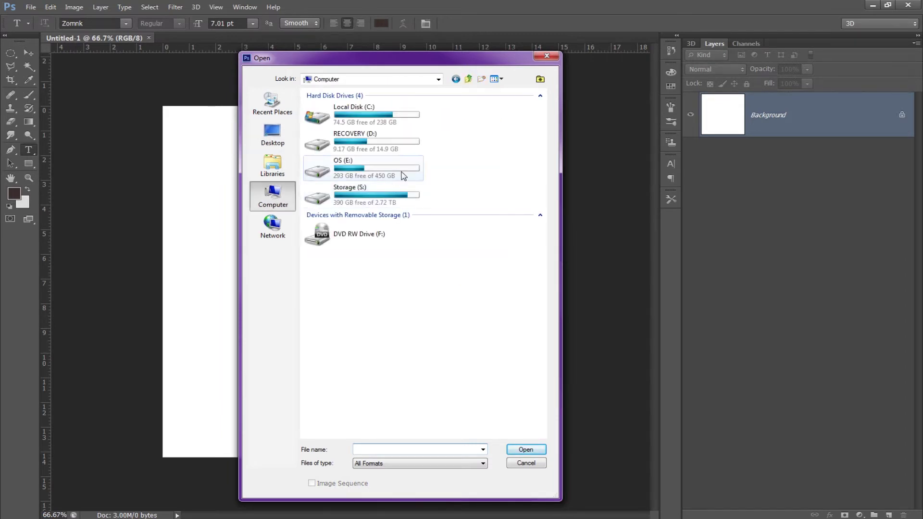
{"action": "left_click", "coordinate": [382, 195]}
{"action": "double_click", "coordinate": [371, 198]}
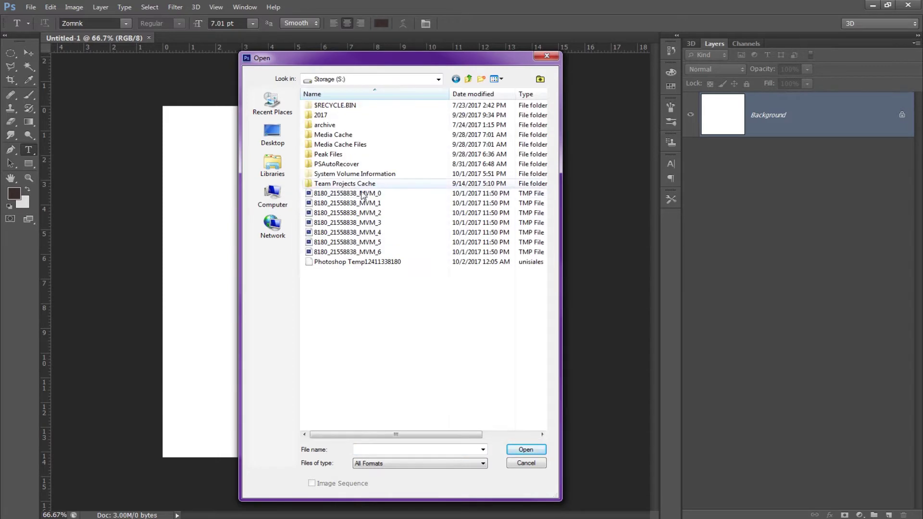
{"action": "double_click", "coordinate": [326, 116]}
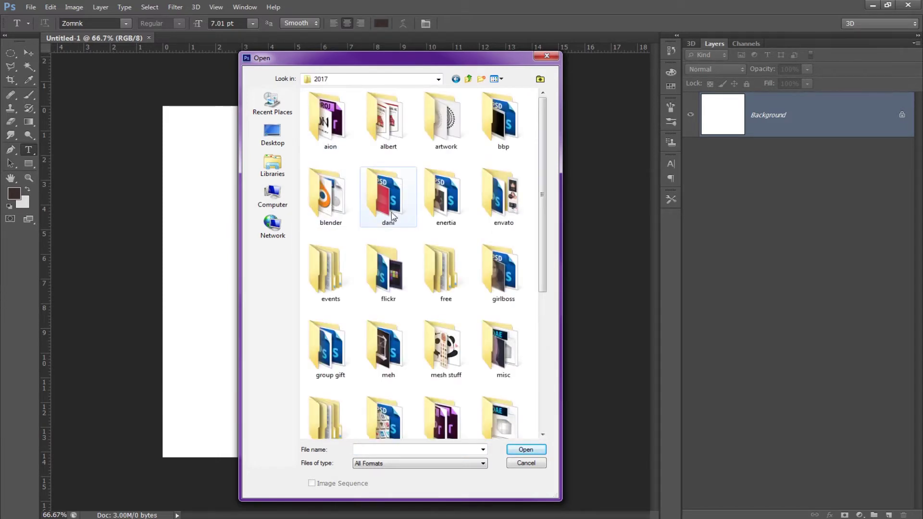
{"action": "left_click", "coordinate": [542, 435]}
{"action": "left_click", "coordinate": [542, 435]}
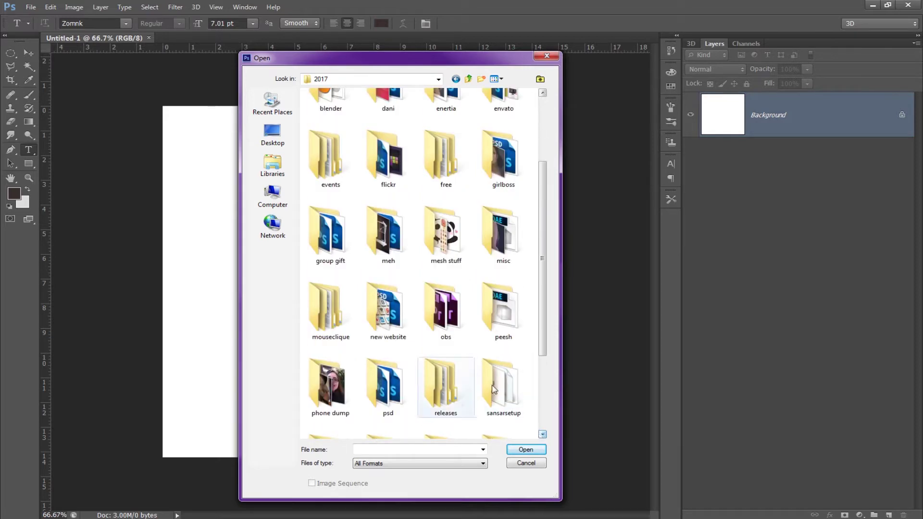
{"action": "double_click", "coordinate": [328, 165]}
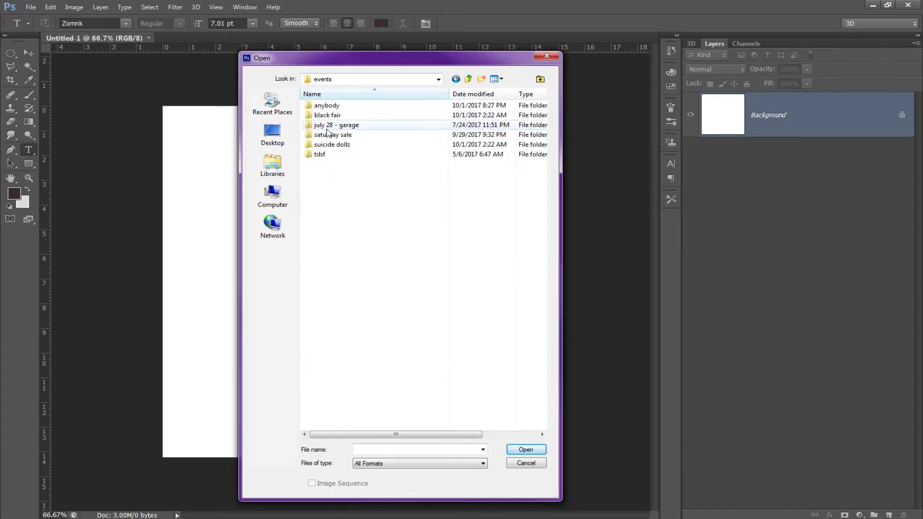
{"action": "double_click", "coordinate": [327, 106]}
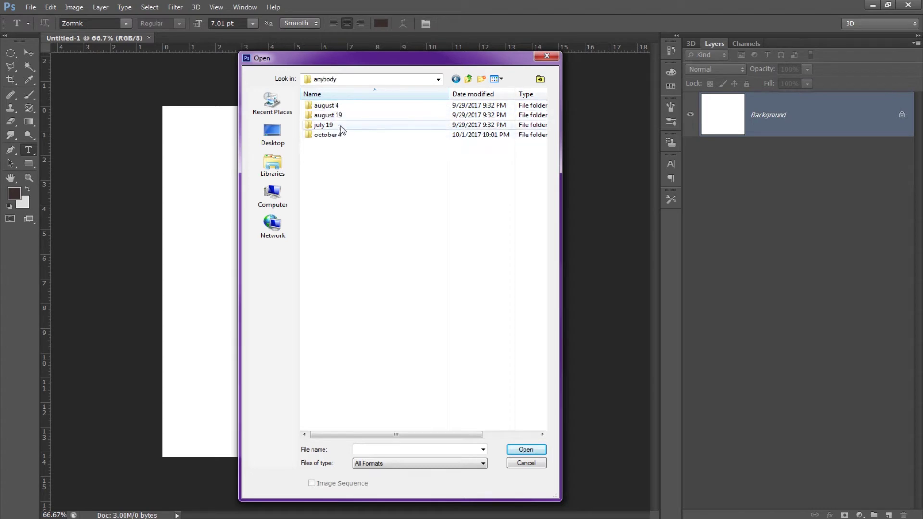
{"action": "double_click", "coordinate": [342, 136]}
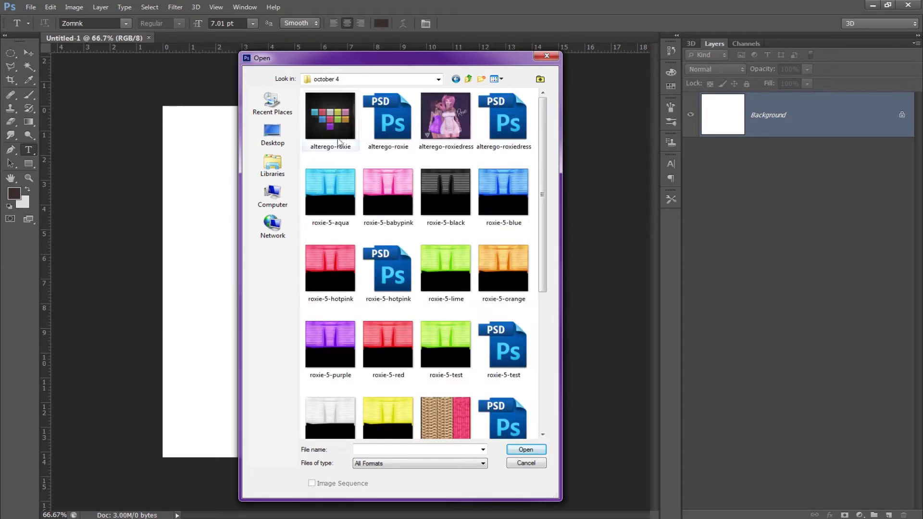
{"action": "left_click", "coordinate": [344, 199]}
{"action": "double_click", "coordinate": [344, 198]}
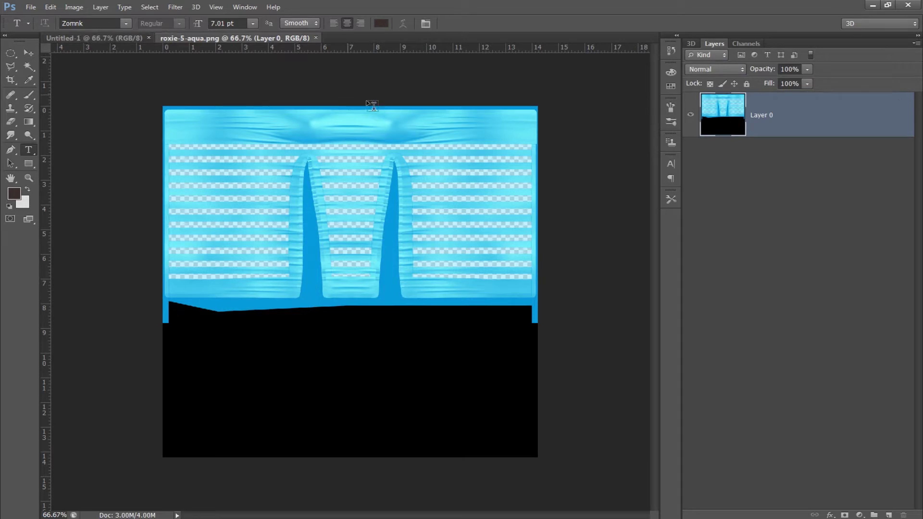
Step: Add a new empty layer above the aqua texture and set the foreground colour to black
{"action": "left_click", "coordinate": [887, 515]}
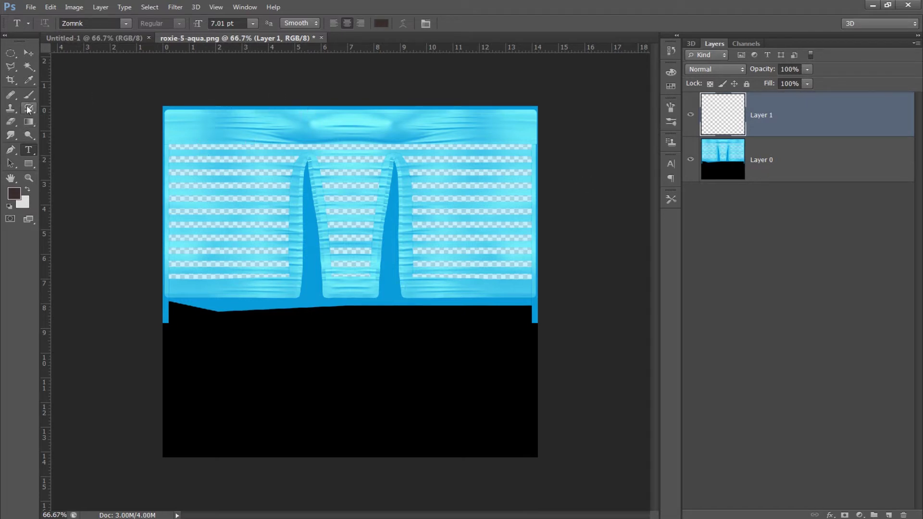
{"action": "key", "text": "i"}
{"action": "left_click", "coordinate": [14, 194]}
{"action": "left_click_drag", "start_coordinate": [635, 148], "coordinate": [714, 220]}
{"action": "left_click", "coordinate": [812, 82]}
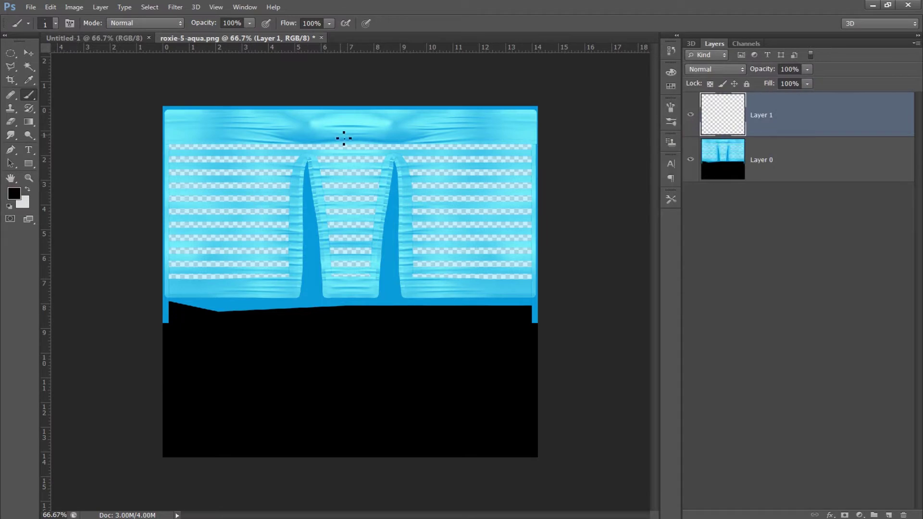
Step: Stamp the DEMO pattern brush across the aqua texture on the new layer and set its blend mode to Overlay
{"action": "right_click", "coordinate": [67, 84]}
{"action": "double_click", "coordinate": [313, 123]}
{"action": "left_click", "coordinate": [351, 281]}
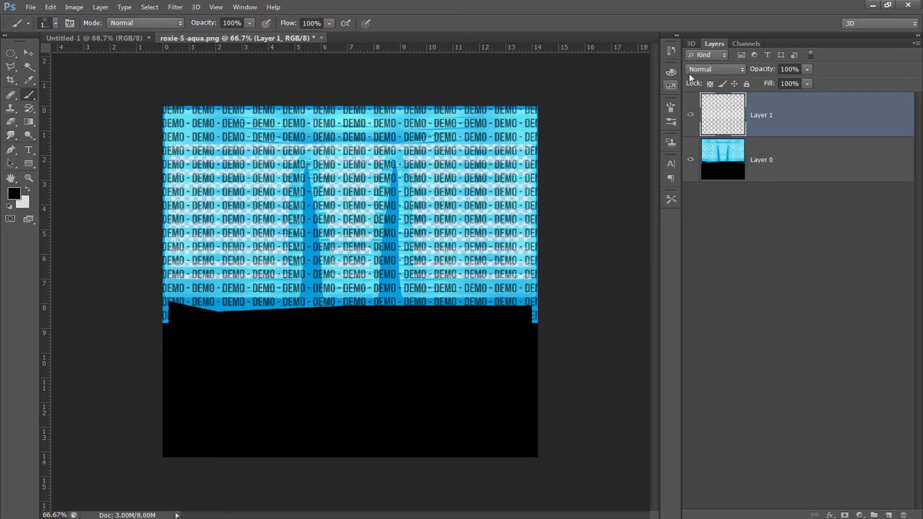
{"action": "left_click", "coordinate": [728, 71]}
{"action": "left_click", "coordinate": [721, 204]}
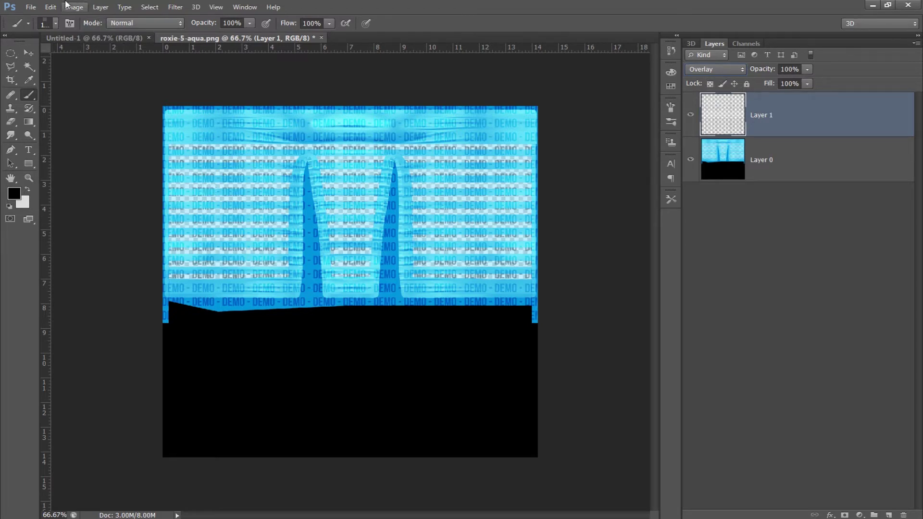
Step: Save the watermarked texture as a PNG named demo in the october 4 folder
{"action": "left_click", "coordinate": [30, 7]}
{"action": "left_click", "coordinate": [45, 130]}
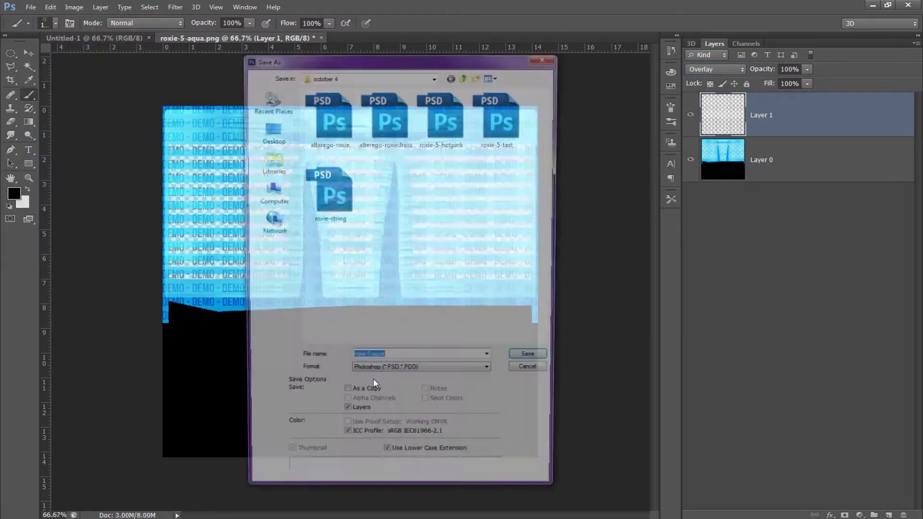
{"action": "type", "text": "demo"}
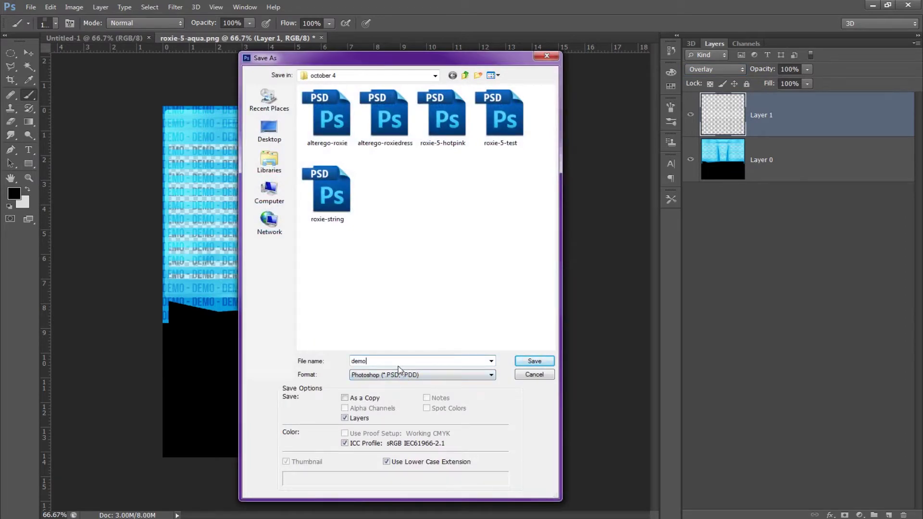
{"action": "left_click", "coordinate": [399, 376]}
{"action": "left_click", "coordinate": [409, 497]}
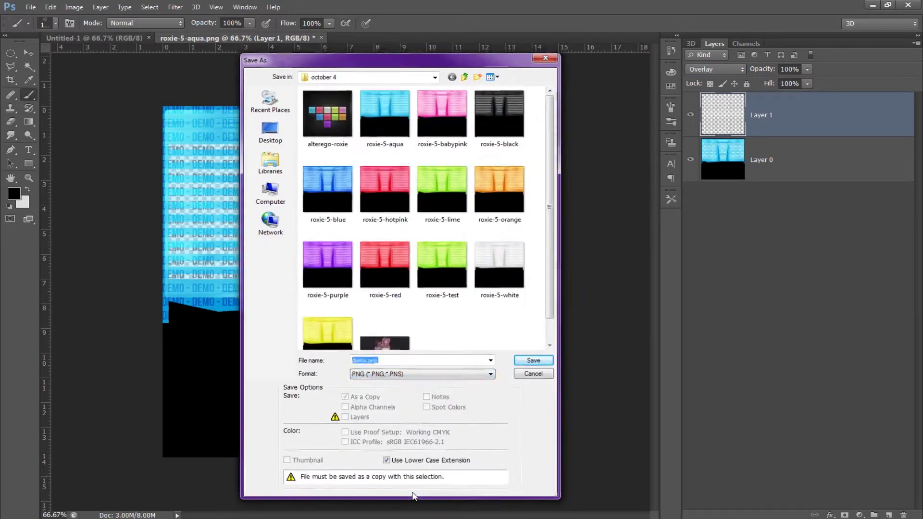
{"action": "key", "text": "Return"}
{"action": "key", "text": "Return"}
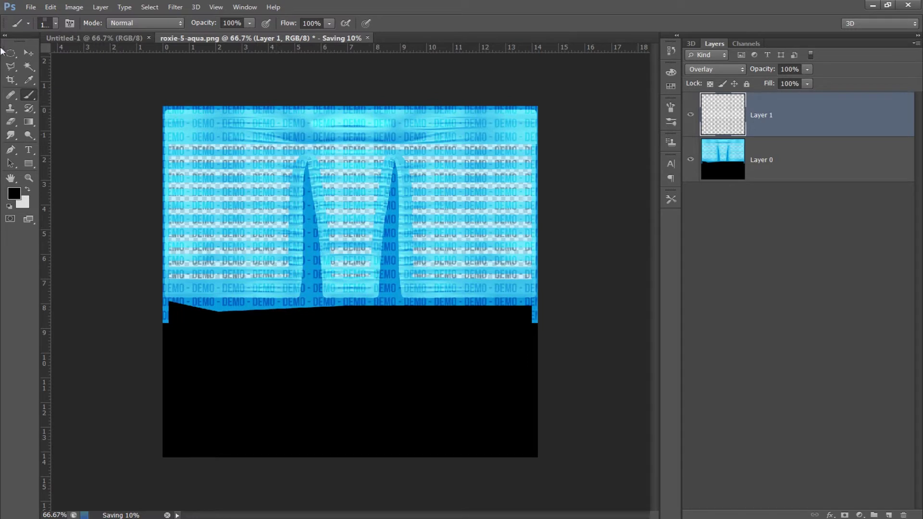
Step: Start a text line in the upper-left area of the blank Untitled-1 document and set its size to 72 pt
{"action": "left_click", "coordinate": [61, 39]}
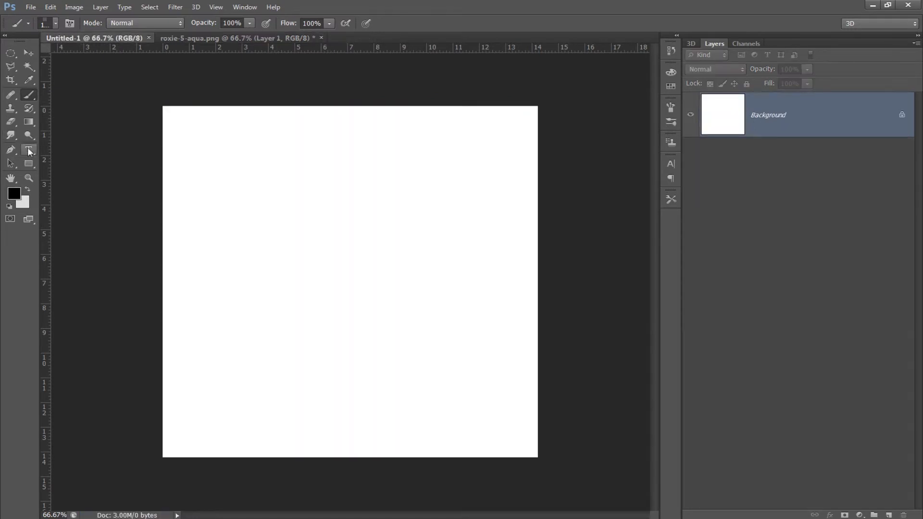
{"action": "left_click", "coordinate": [28, 151]}
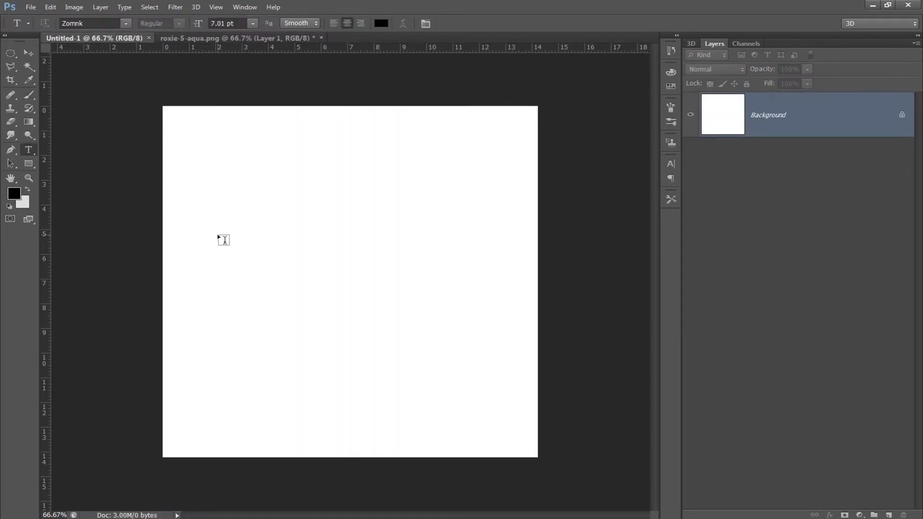
{"action": "left_click", "coordinate": [226, 175]}
{"action": "left_click", "coordinate": [252, 23]}
{"action": "left_click", "coordinate": [261, 195]}
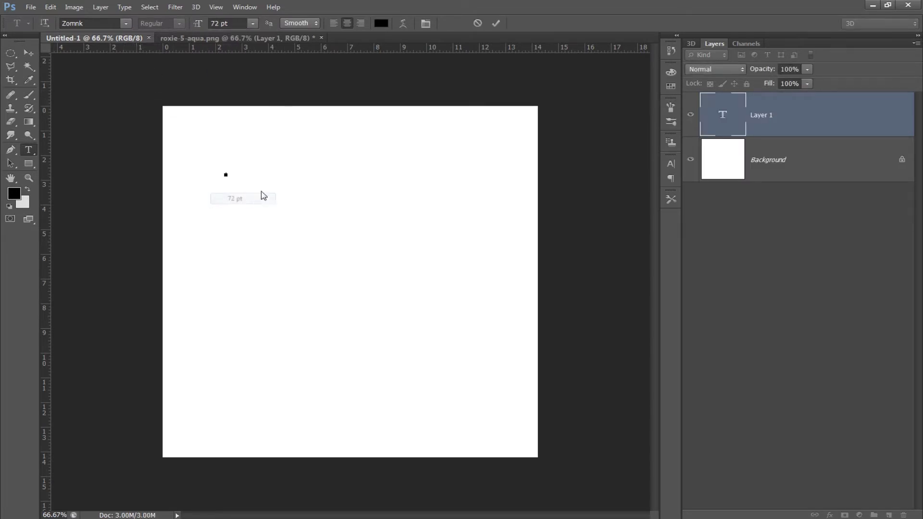
Step: Set the font to Bebas and enter the text "DEMO -"
{"action": "left_click", "coordinate": [125, 23]}
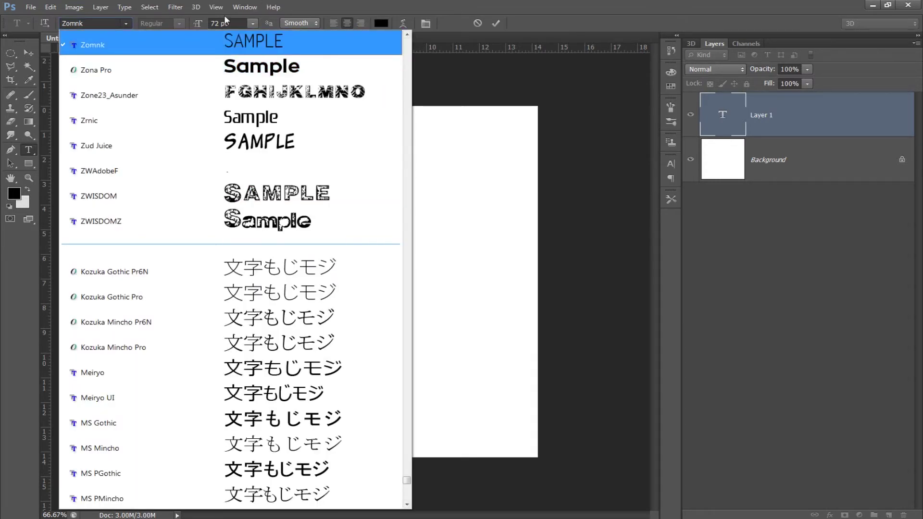
{"action": "left_click", "coordinate": [105, 22]}
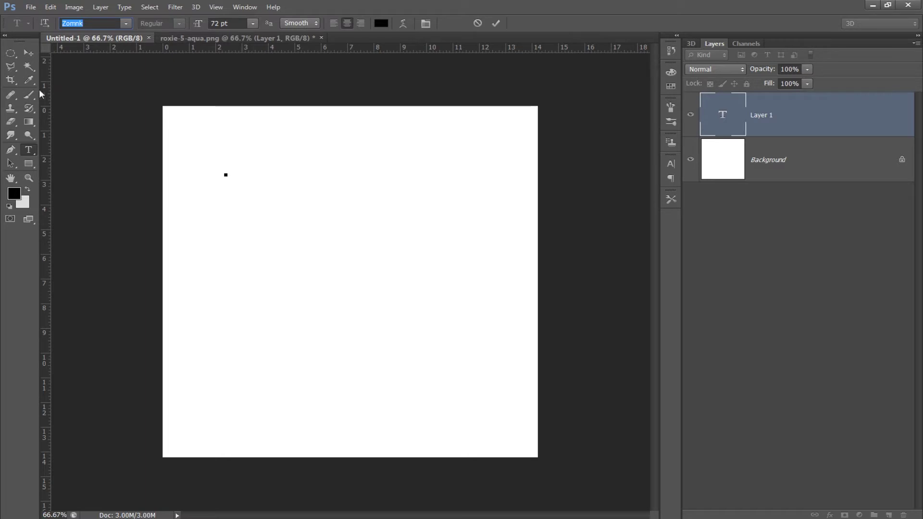
{"action": "type", "text": "Bebas"}
{"action": "left_click", "coordinate": [126, 23]}
{"action": "left_click", "coordinate": [122, 41]}
{"action": "type", "text": "DEMO-"}
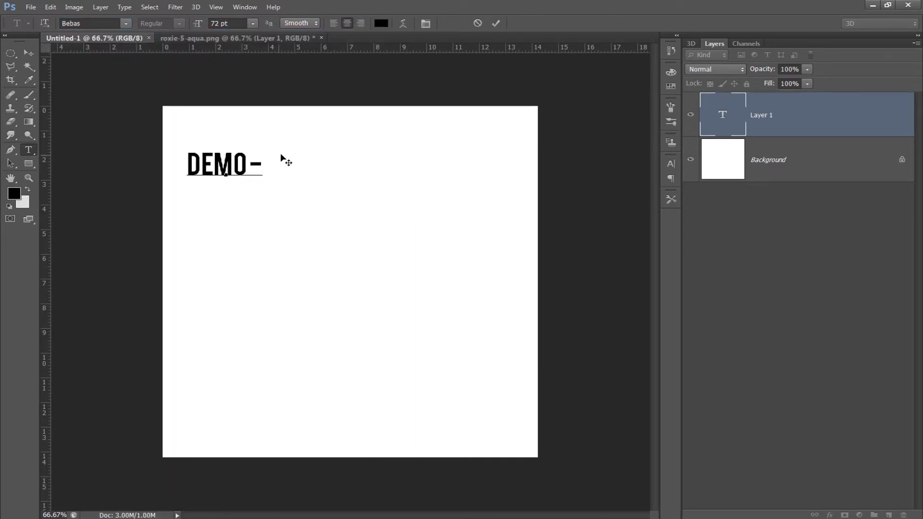
Step: Shift the "DEMO -" text slightly to the right and reduce its font size to less than half
{"action": "left_click_drag", "start_coordinate": [299, 129], "coordinate": [344, 137]}
{"action": "left_click_drag", "start_coordinate": [286, 158], "coordinate": [145, 164], "text": "ctrl"}
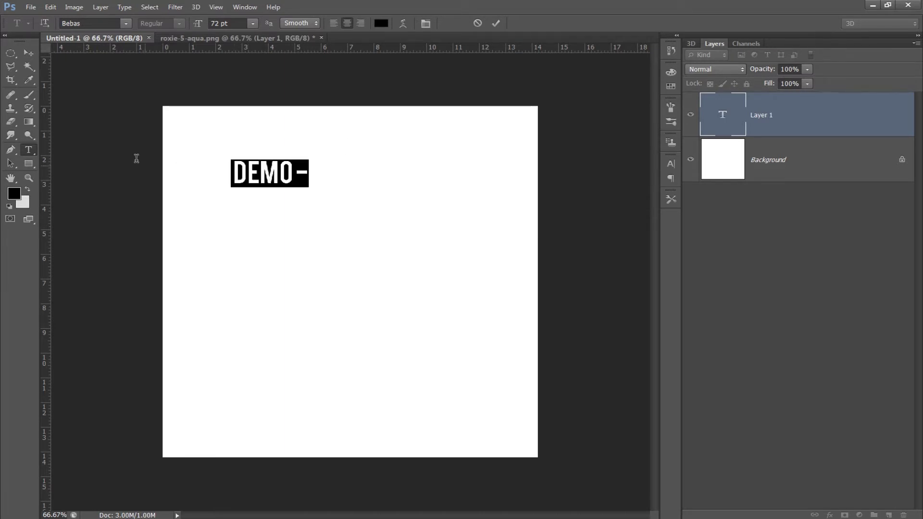
{"action": "left_click_drag", "start_coordinate": [231, 23], "coordinate": [210, 27]}
{"action": "scroll", "coordinate": [140, 177], "scroll_direction": "down", "scroll_amount": 9}
{"action": "left_click_drag", "start_coordinate": [143, 184], "coordinate": [136, 186]}
{"action": "key", "text": "Down"}
{"action": "key", "text": "Down"}
{"action": "key", "text": "Down"}
{"action": "key", "text": "Down"}
{"action": "key", "text": "Down"}
{"action": "key", "text": "Down"}
Step: Copy the "DEMO -" text and paste it repeatedly to form one row long enough to span the canvas width
{"action": "left_click_drag", "start_coordinate": [287, 178], "coordinate": [199, 181]}
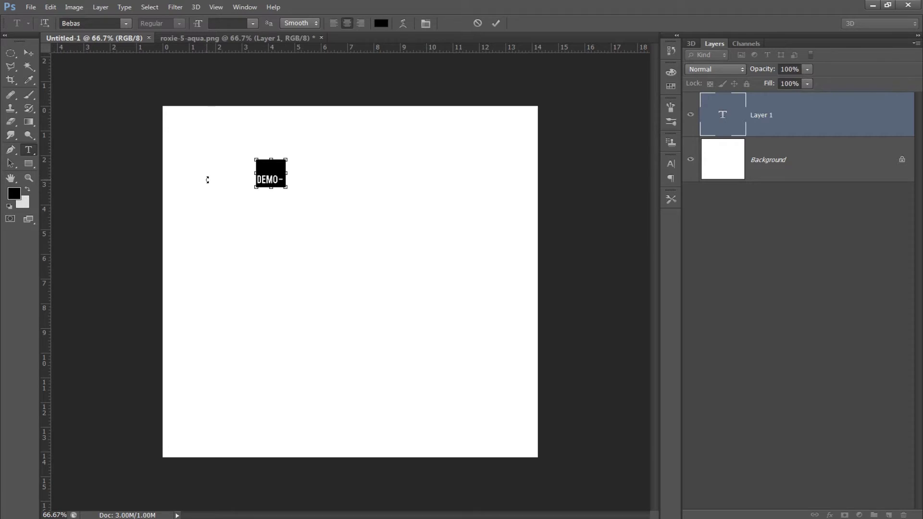
{"action": "left_click", "coordinate": [208, 177]}
{"action": "key", "text": "ctrl+v"}
{"action": "key", "text": "ctrl+v"}
{"action": "key", "text": "ctrl+v"}
{"action": "key", "text": "ctrl+v"}
{"action": "key", "text": "ctrl+v"}
{"action": "key", "text": "ctrl+v"}
{"action": "key", "text": "ctrl+v"}
{"action": "key", "text": "ctrl+v"}
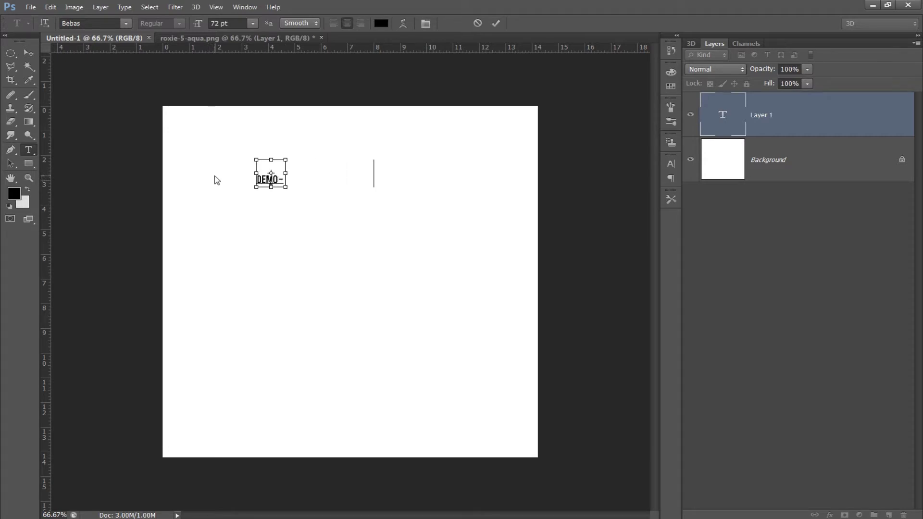
{"action": "key", "text": "ctrl+v"}
{"action": "key", "text": "ctrl+v"}
{"action": "key", "text": "ctrl+v"}
{"action": "key", "text": "ctrl+v"}
{"action": "key", "text": "ctrl+v"}
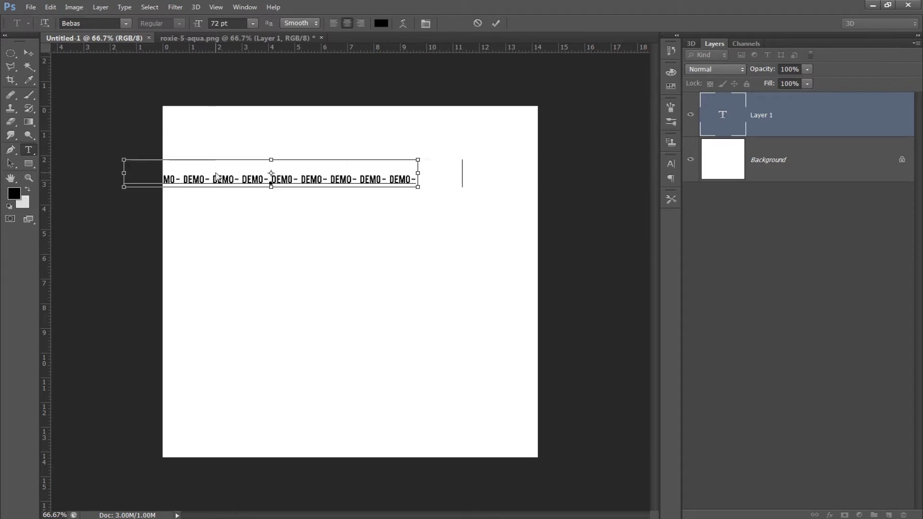
Step: Move the DEMO text row to the canvas's top edge so it spans from the left edge to the right edge
{"action": "left_click", "coordinate": [29, 53]}
{"action": "left_click_drag", "start_coordinate": [367, 215], "coordinate": [397, 155]}
{"action": "key", "text": "Up"}
{"action": "key", "text": "Up"}
{"action": "key", "text": "Left"}
{"action": "key", "text": "Left"}
{"action": "key", "text": "Up"}
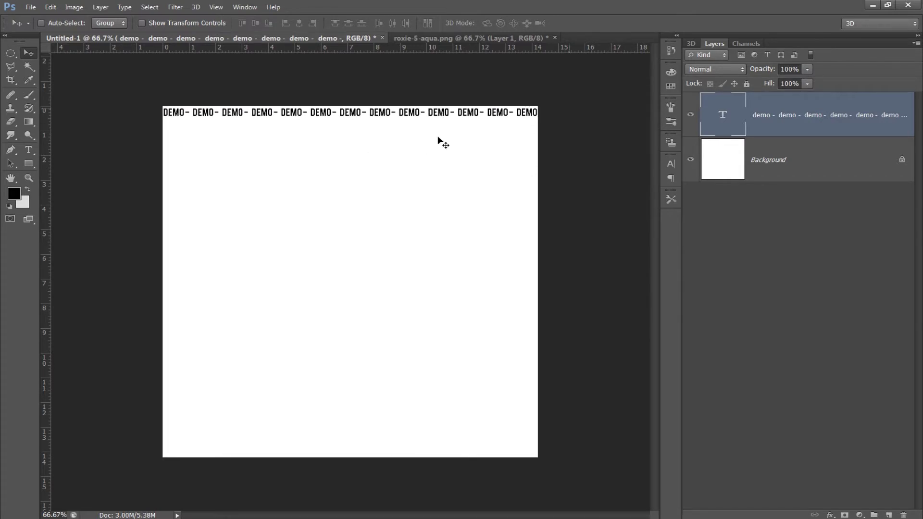
Step: Duplicate the DEMO text row layer nine times
{"action": "key", "text": "ctrl+j"}
{"action": "key", "text": "ctrl+j"}
{"action": "key", "text": "ctrl+j"}
{"action": "key", "text": "ctrl+j"}
{"action": "key", "text": "ctrl+j"}
{"action": "key", "text": "ctrl+j"}
{"action": "key", "text": "ctrl+j"}
{"action": "key", "text": "ctrl+j"}
{"action": "key", "text": "ctrl+j"}
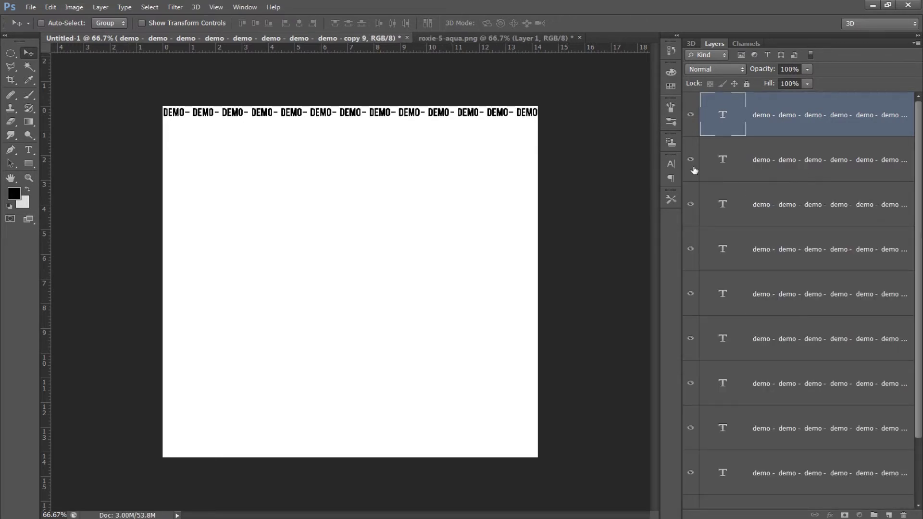
Step: Move the second text layer from the top of the stack down to form a second DEMO row below the first
{"action": "left_click", "coordinate": [799, 161]}
{"action": "key", "text": "shift+Down"}
{"action": "key", "text": "shift+Down"}
{"action": "key", "text": "shift+Down"}
{"action": "key", "text": "shift+Down"}
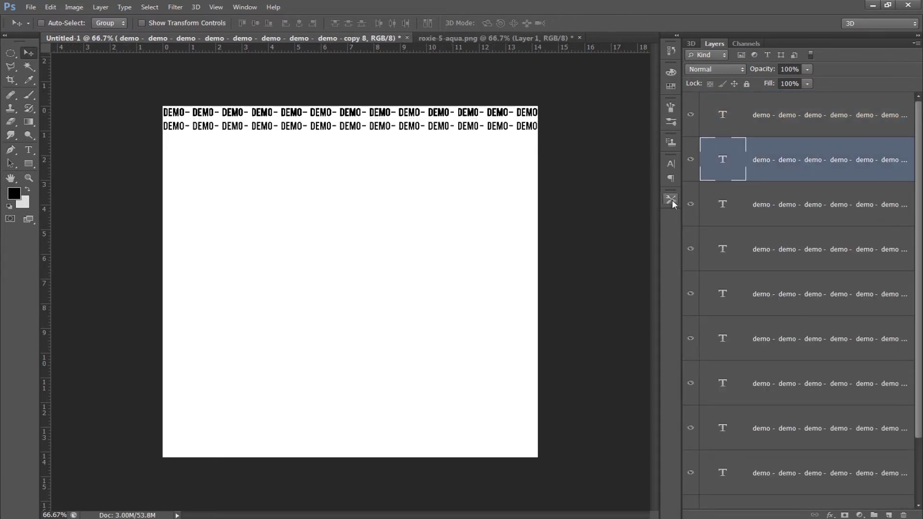
Step: Move the third text layer in the stack down to form a third DEMO row
{"action": "left_click", "coordinate": [791, 208]}
{"action": "key", "text": "shift+Down"}
{"action": "key", "text": "shift+Down"}
{"action": "key", "text": "shift+Down"}
{"action": "key", "text": "shift+Down"}
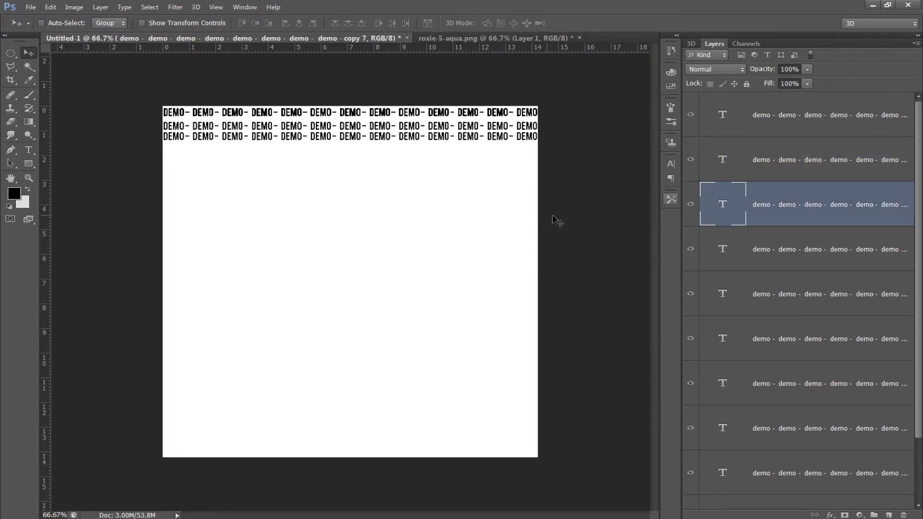
Step: Move the fourth text layer in the stack down to form a fourth DEMO row below the third
{"action": "left_click", "coordinate": [804, 254]}
{"action": "key", "text": "shift+Down"}
{"action": "key", "text": "shift+Down"}
{"action": "key", "text": "shift+Down"}
{"action": "key", "text": "shift+Down"}
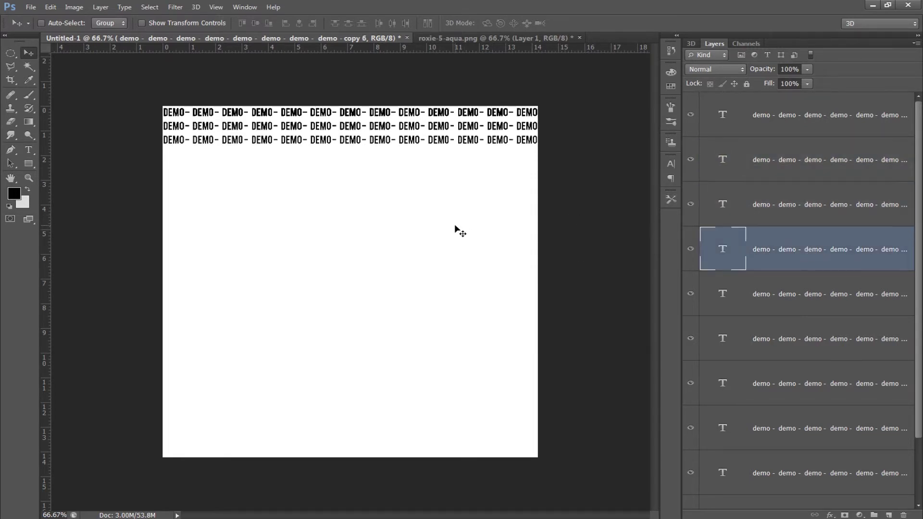
{"action": "key", "text": "shift+Down"}
{"action": "key", "text": "shift+Down"}
{"action": "key", "text": "shift+Down"}
{"action": "key", "text": "shift+Down"}
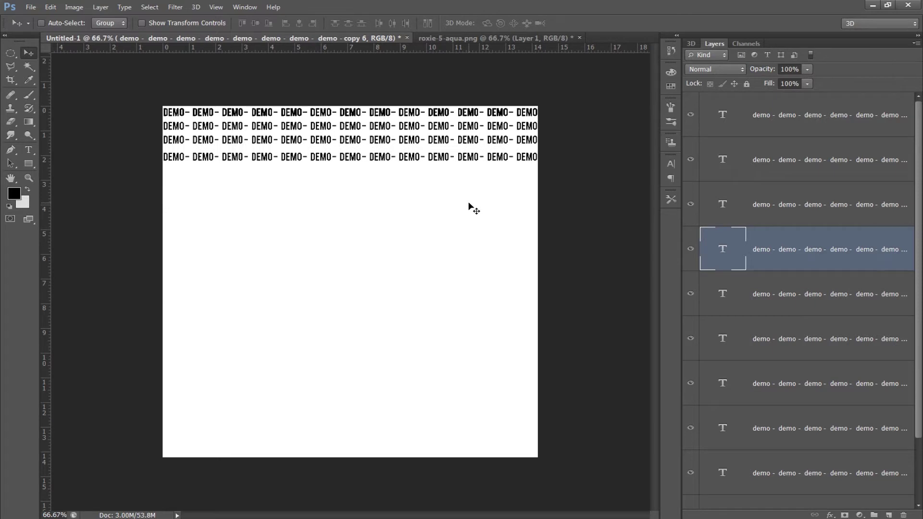
Step: Delete the six unused duplicate text layers directly above the Background
{"action": "left_click", "coordinate": [794, 293]}
{"action": "scroll", "coordinate": [788, 351], "scroll_direction": "down", "scroll_amount": 3}
{"action": "left_click", "coordinate": [783, 431], "text": "shift"}
{"action": "key", "text": "Delete"}
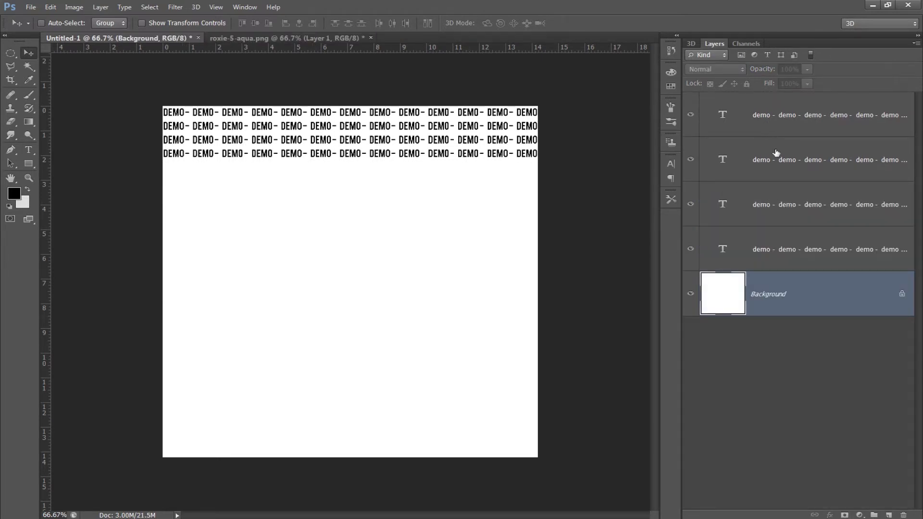
Step: Duplicate the four DEMO row layers together and place the copies directly below the existing rows with matching spacing
{"action": "left_click", "coordinate": [771, 132]}
{"action": "left_click", "coordinate": [775, 250], "text": "shift"}
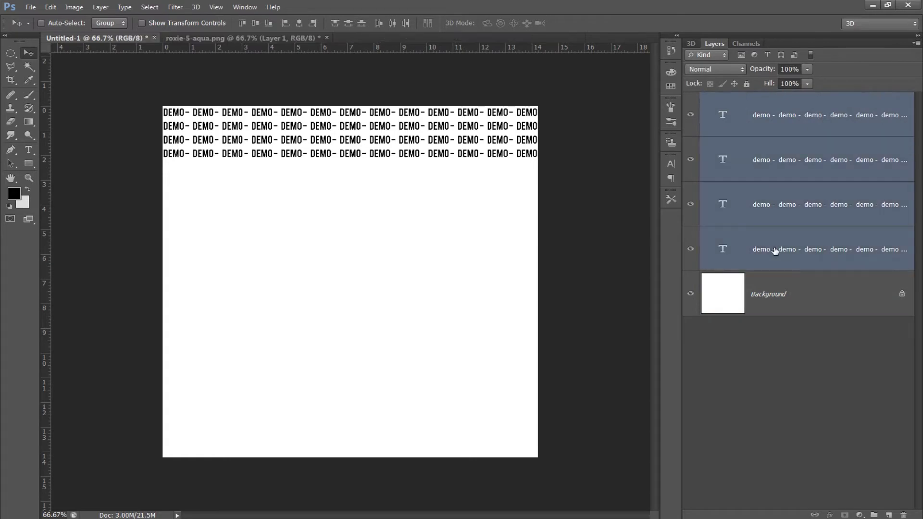
{"action": "key", "text": "ctrl+j"}
{"action": "left_click_drag", "start_coordinate": [437, 175], "coordinate": [428, 209], "text": "shift"}
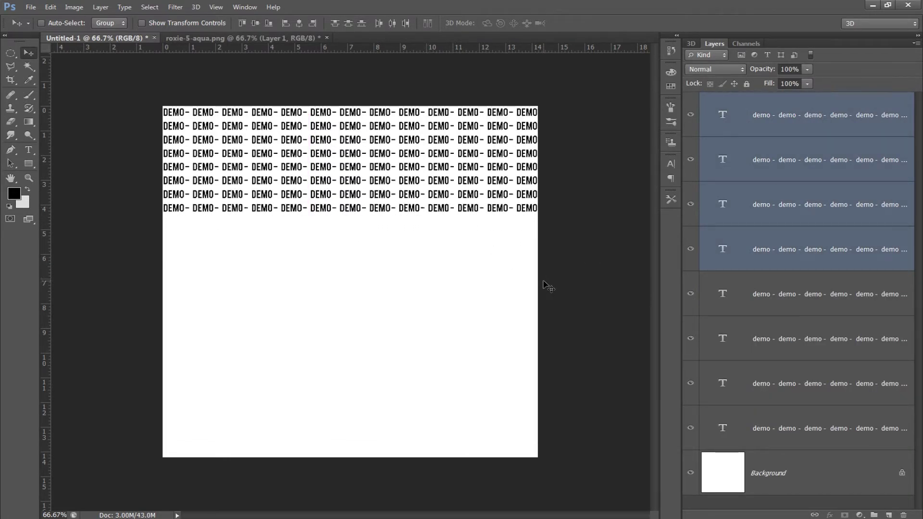
Step: Duplicate the eight DEMO row layers together and place successive copies below the existing rows with matching spacing to fill the canvas
{"action": "left_click", "coordinate": [780, 130]}
{"action": "left_click", "coordinate": [798, 421], "text": "shift"}
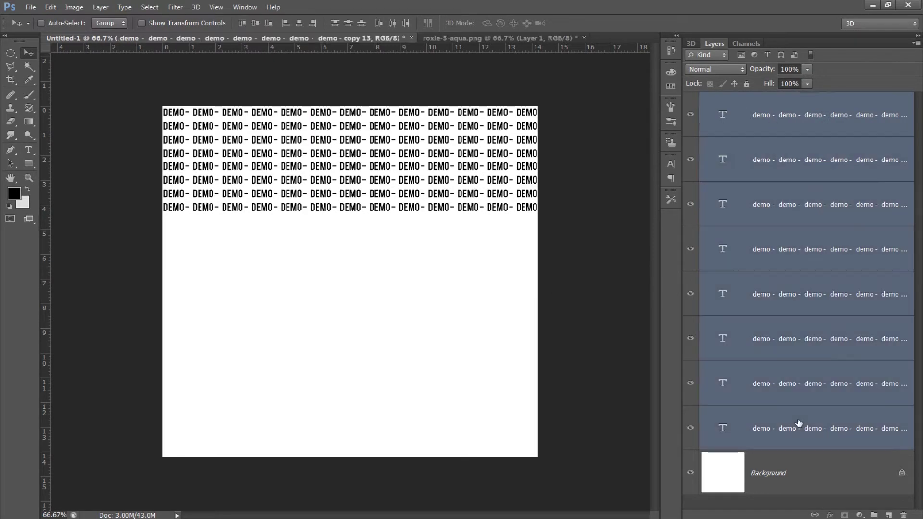
{"action": "key", "text": "ctrl+j"}
{"action": "left_click_drag", "start_coordinate": [452, 244], "coordinate": [448, 397], "text": "shift"}
{"action": "left_click_drag", "start_coordinate": [443, 336], "coordinate": [439, 288], "text": "shift"}
{"action": "left_click_drag", "start_coordinate": [373, 426], "coordinate": [376, 344], "text": "shift"}
{"action": "left_click_drag", "start_coordinate": [376, 384], "coordinate": [385, 451], "text": "alt+shift"}
{"action": "key", "text": "Down"}
{"action": "key", "text": "Down"}
{"action": "key", "text": "Down"}
{"action": "key", "text": "Down"}
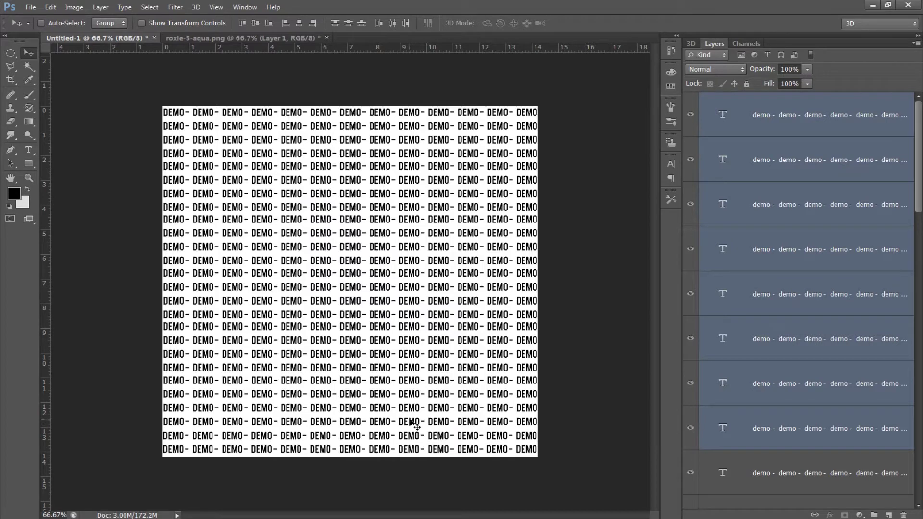
Step: Merge all the DEMO text layers above the Background into a single layer
{"action": "left_click", "coordinate": [738, 112]}
{"action": "scroll", "coordinate": [731, 385], "scroll_direction": "down", "scroll_amount": 15}
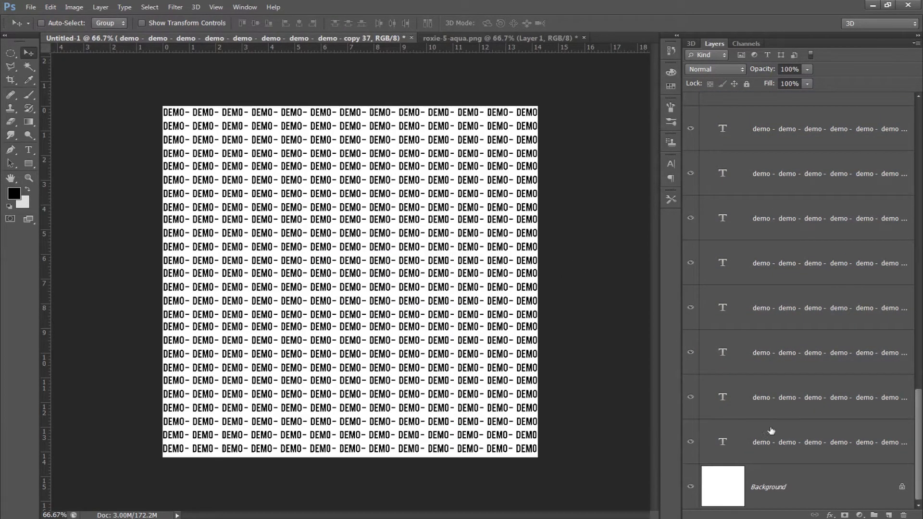
{"action": "left_click", "coordinate": [770, 445], "text": "shift"}
{"action": "key", "text": "ctrl+e"}
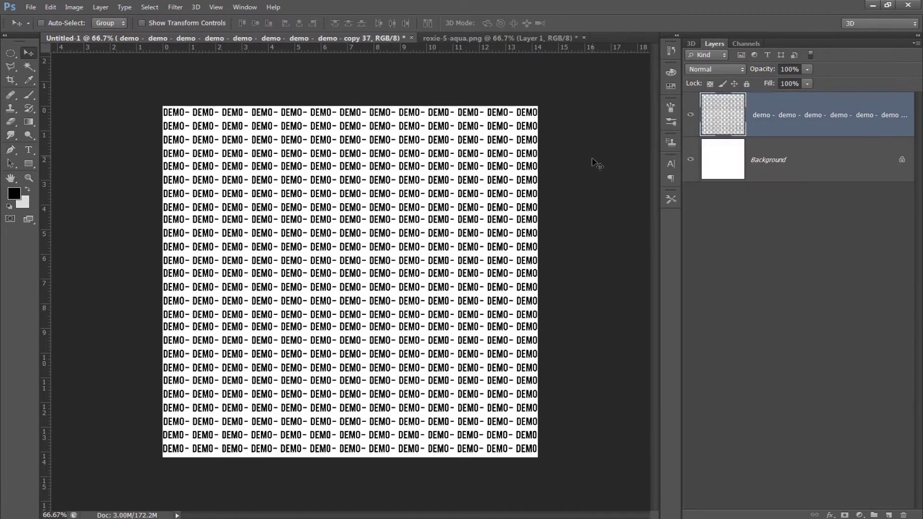
Step: Hide the Background layer and define the transparent DEMO pattern as a brush preset with the suggested name
{"action": "left_click", "coordinate": [691, 161]}
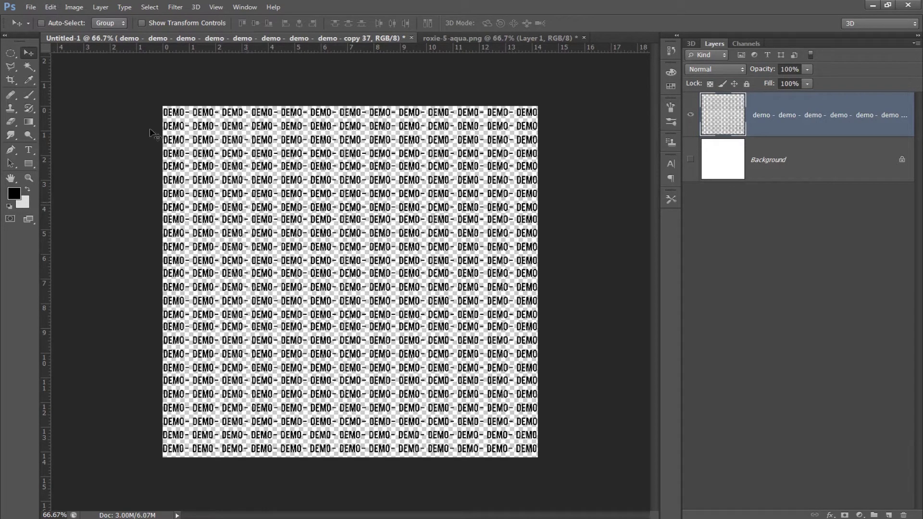
{"action": "left_click", "coordinate": [57, 9]}
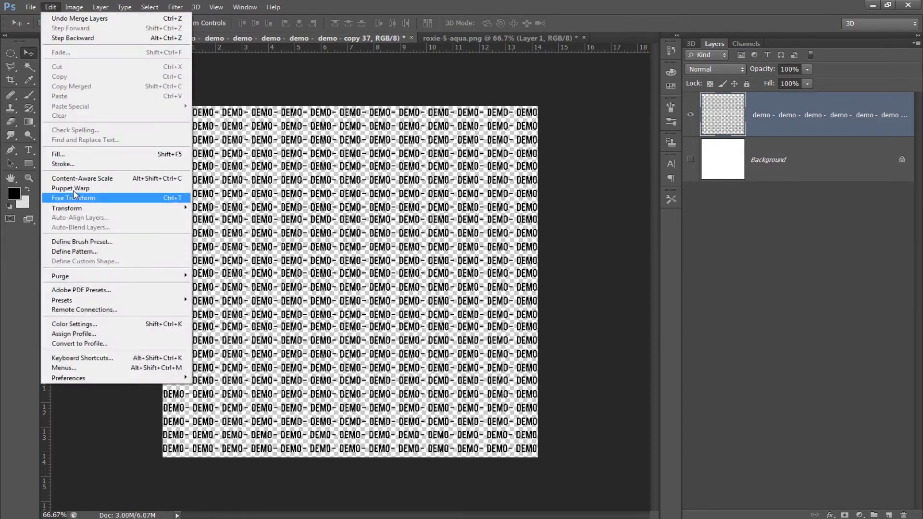
{"action": "left_click", "coordinate": [81, 242]}
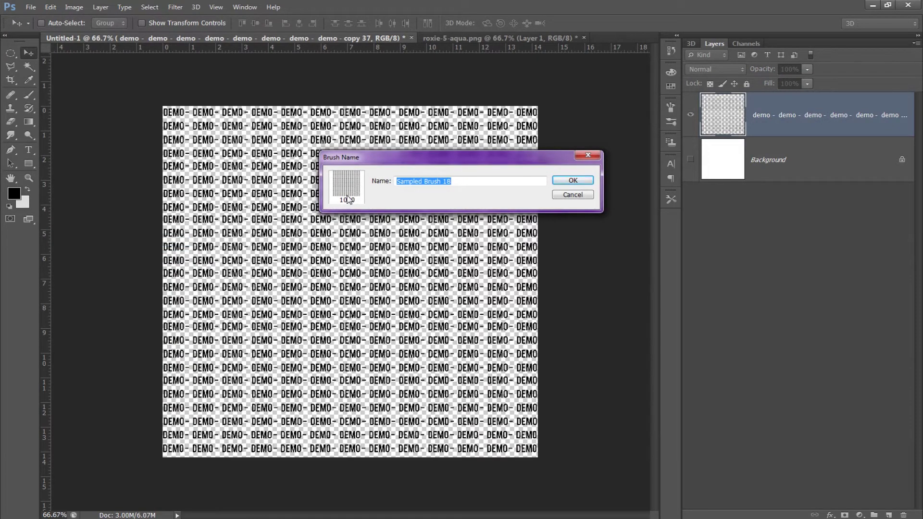
{"action": "left_click", "coordinate": [577, 182]}
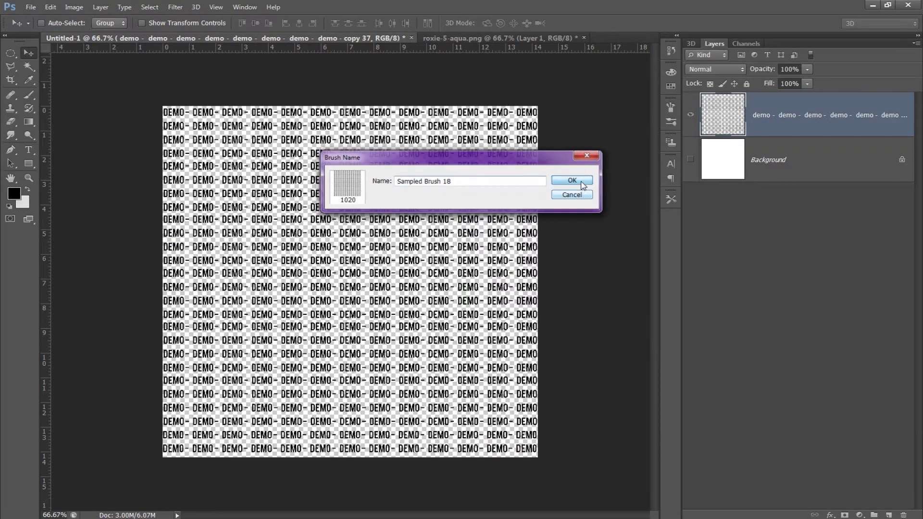
Step: In the roxie-5-aqua.png document, hide Layer 1 with the old watermark and add a new empty layer above it
{"action": "left_click", "coordinate": [460, 38]}
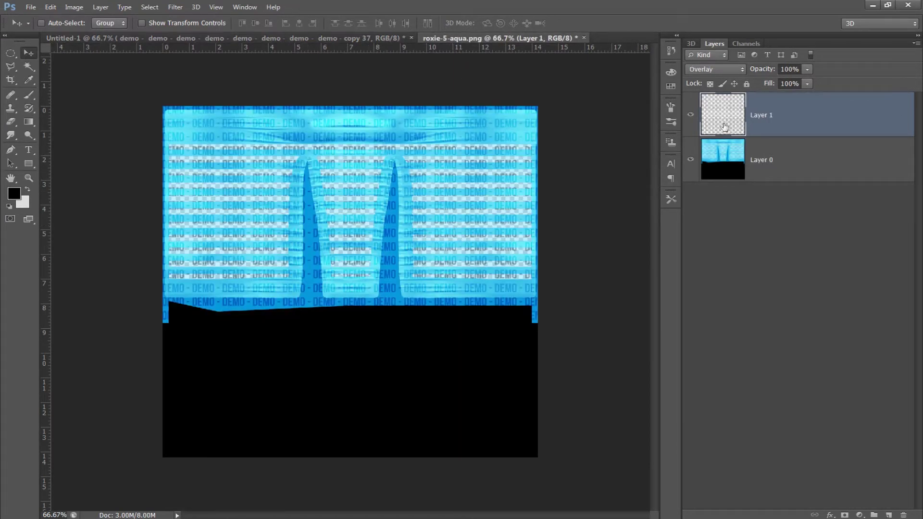
{"action": "left_click", "coordinate": [692, 116]}
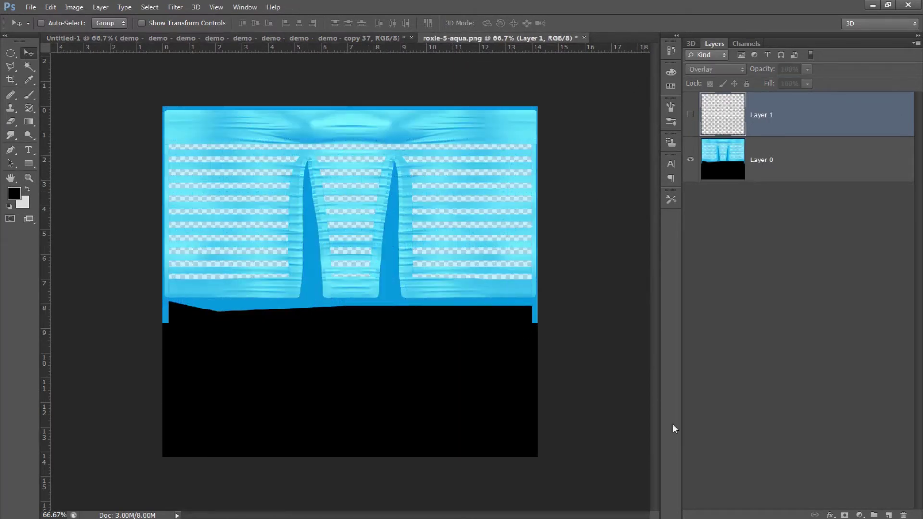
{"action": "left_click", "coordinate": [889, 515]}
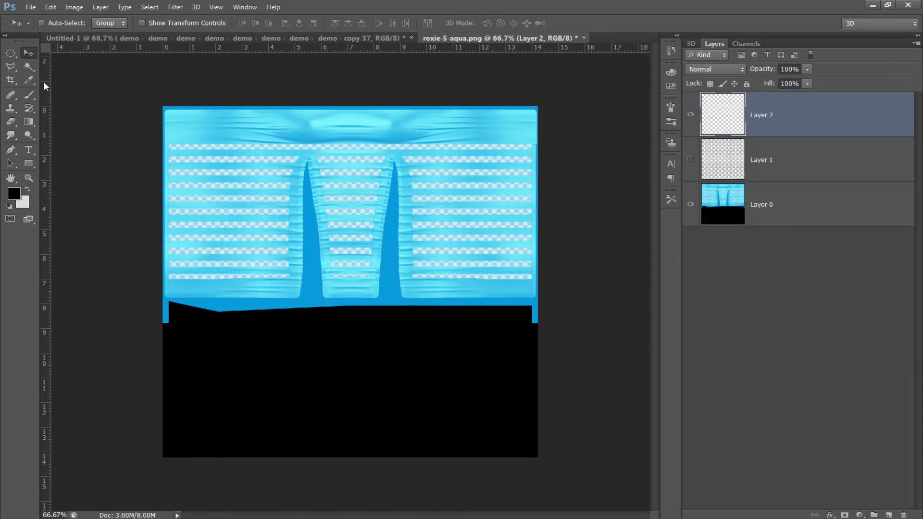
Step: Choose the new 1020 px DEMO pattern brush and stamp it once in black over the whole texture on Layer 2
{"action": "left_click", "coordinate": [29, 96]}
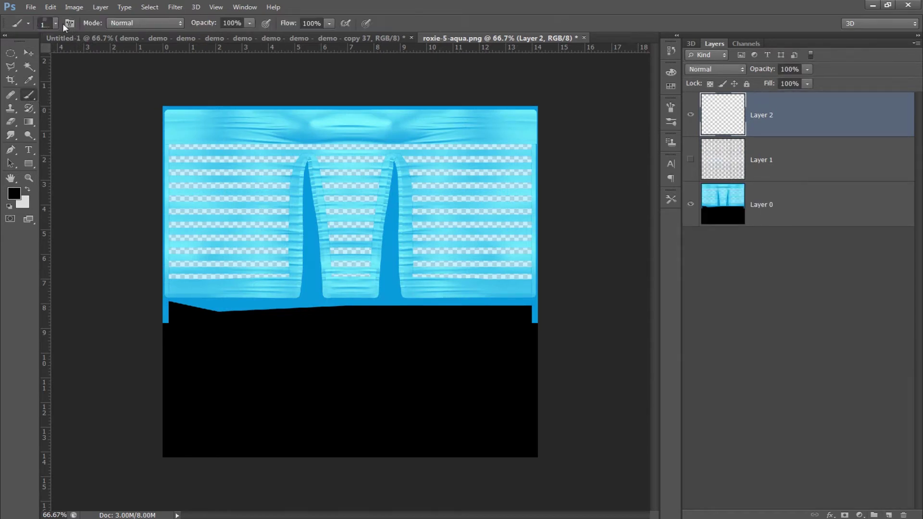
{"action": "left_click", "coordinate": [55, 23]}
{"action": "left_click_drag", "start_coordinate": [617, 190], "coordinate": [627, 441]}
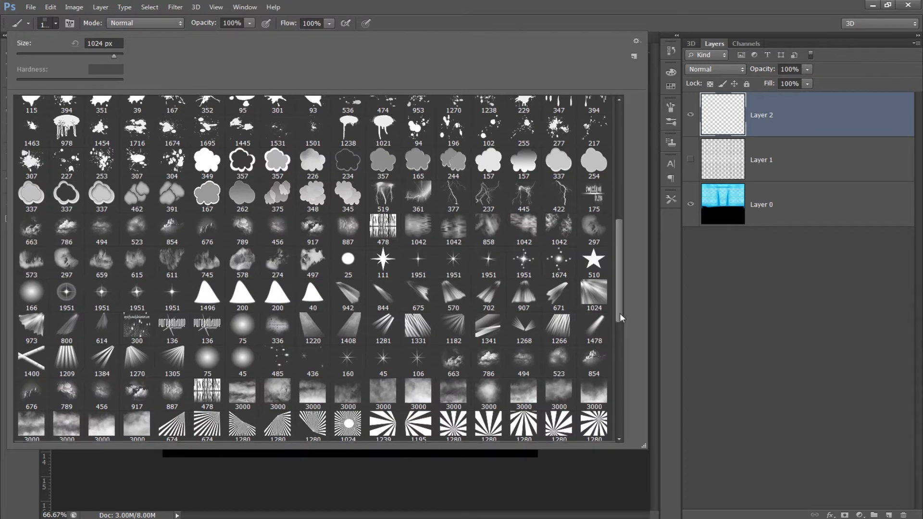
{"action": "left_click_drag", "start_coordinate": [620, 317], "coordinate": [620, 437]}
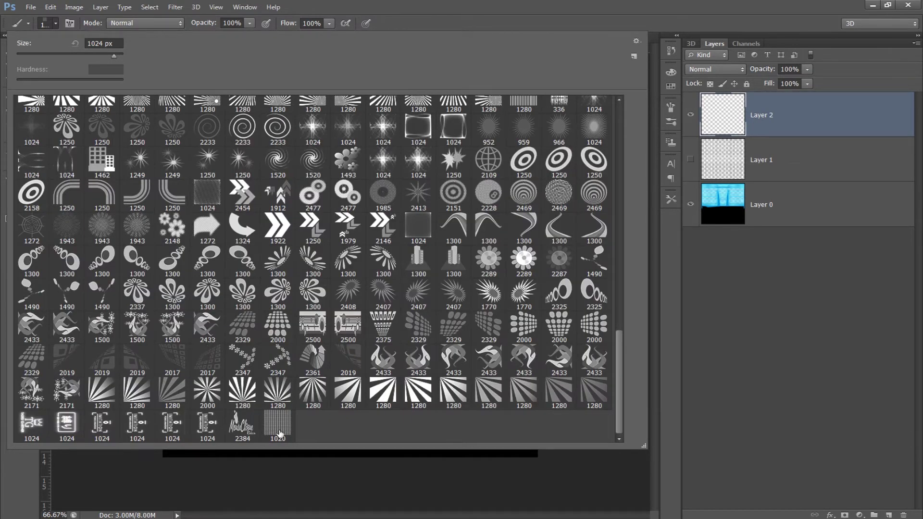
{"action": "left_click", "coordinate": [440, 9]}
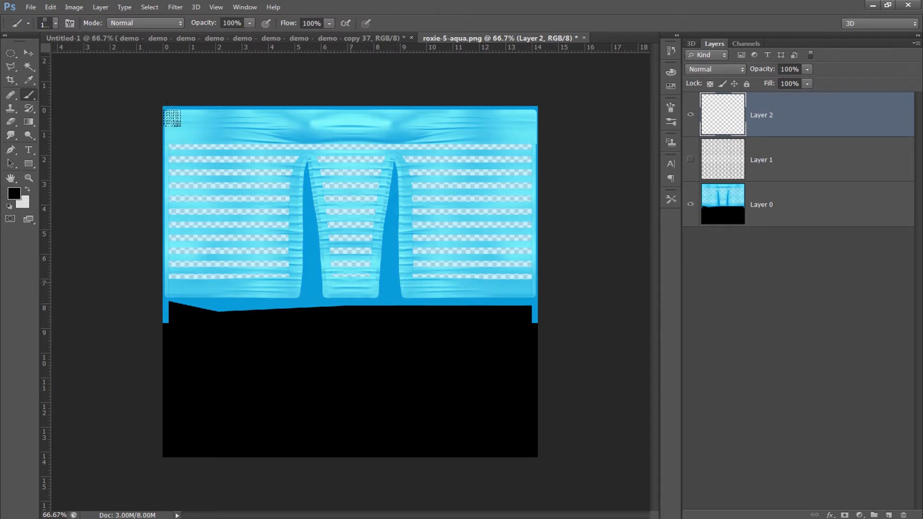
{"action": "left_click", "coordinate": [349, 282]}
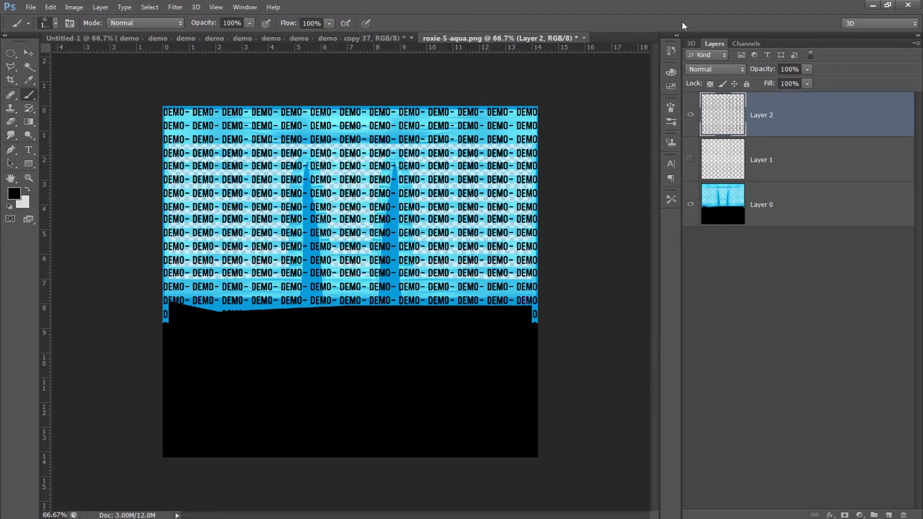
Step: Set the blending mode of Layer 2 to Overlay
{"action": "left_click", "coordinate": [708, 69]}
{"action": "left_click", "coordinate": [721, 201]}
{"action": "left_click", "coordinate": [30, 7]}
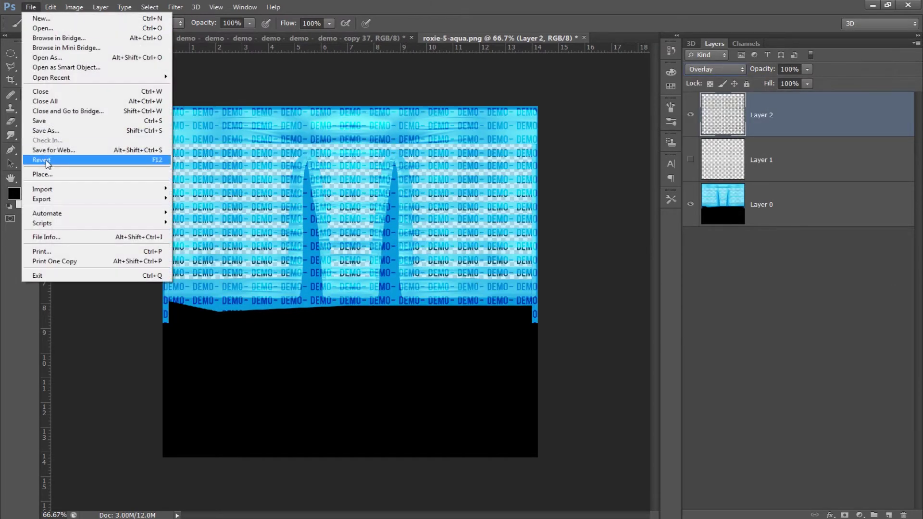
{"action": "left_click", "coordinate": [635, 4]}
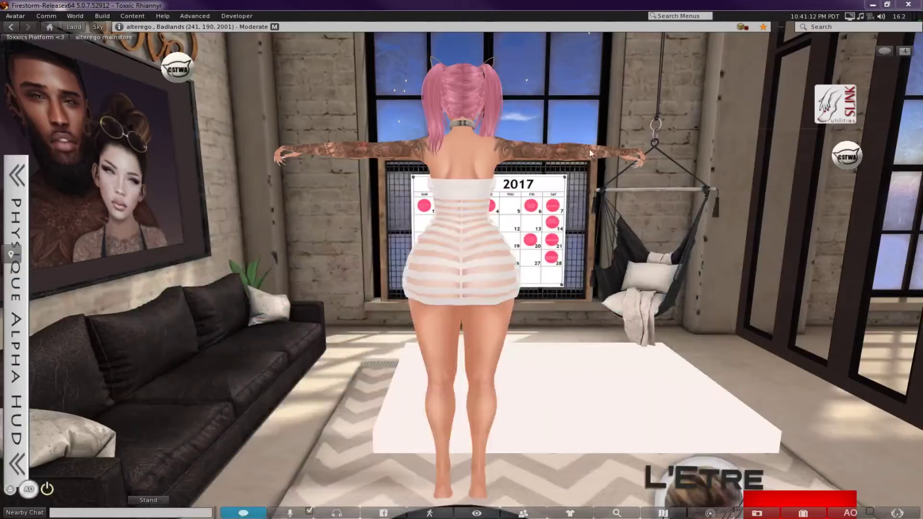
Step: Switch to the Firestorm viewer and open the white platform behind the avatar for editing
{"action": "left_click_drag", "start_coordinate": [554, 402], "coordinate": [480, 261], "text": "alt"}
{"action": "right_click", "coordinate": [516, 257]}
{"action": "left_click", "coordinate": [538, 272]}
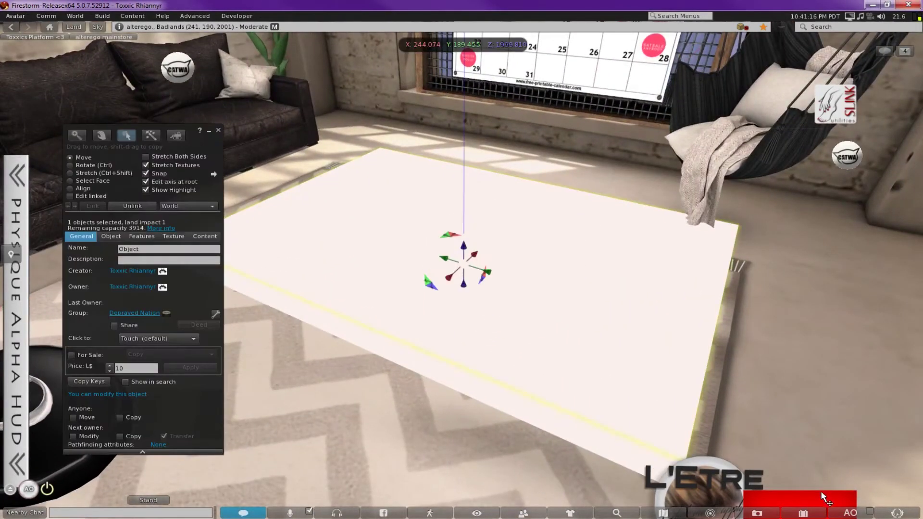
Step: Open the inventory and expand // alterego 2017, [clothing] roxie dress and its alterego. roxie dress - v5 folder
{"action": "key", "text": "ctrl+i"}
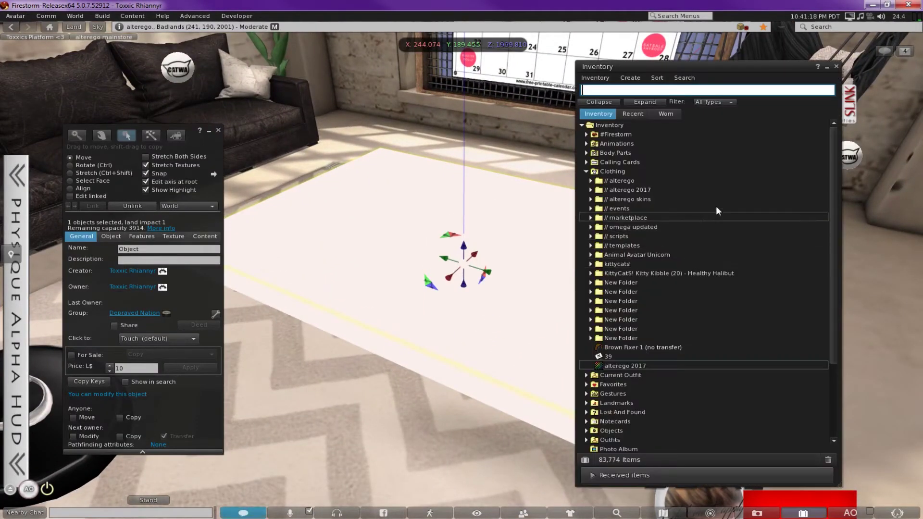
{"action": "double_click", "coordinate": [655, 189]}
{"action": "left_click_drag", "start_coordinate": [666, 64], "coordinate": [803, 74]}
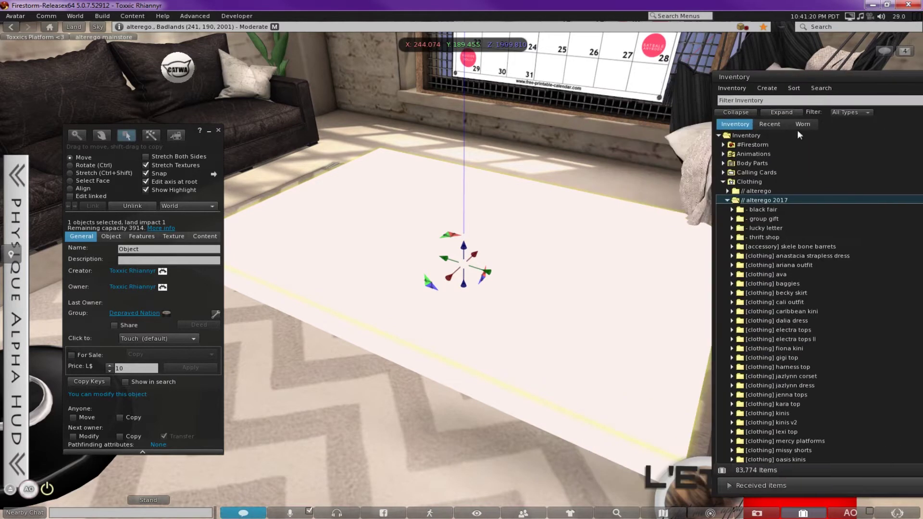
{"action": "scroll", "coordinate": [792, 307], "scroll_direction": "down", "scroll_amount": 1}
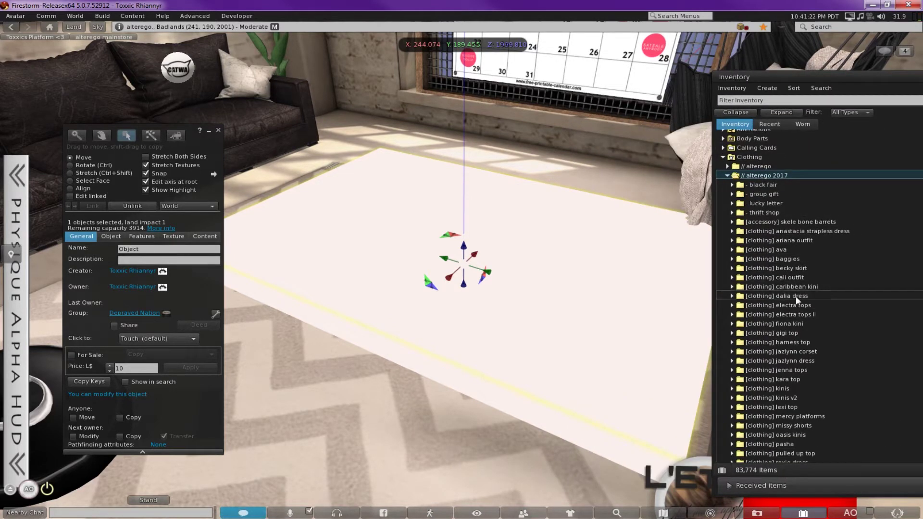
{"action": "scroll", "coordinate": [794, 330], "scroll_direction": "down", "scroll_amount": 2}
{"action": "scroll", "coordinate": [793, 339], "scroll_direction": "down", "scroll_amount": 5}
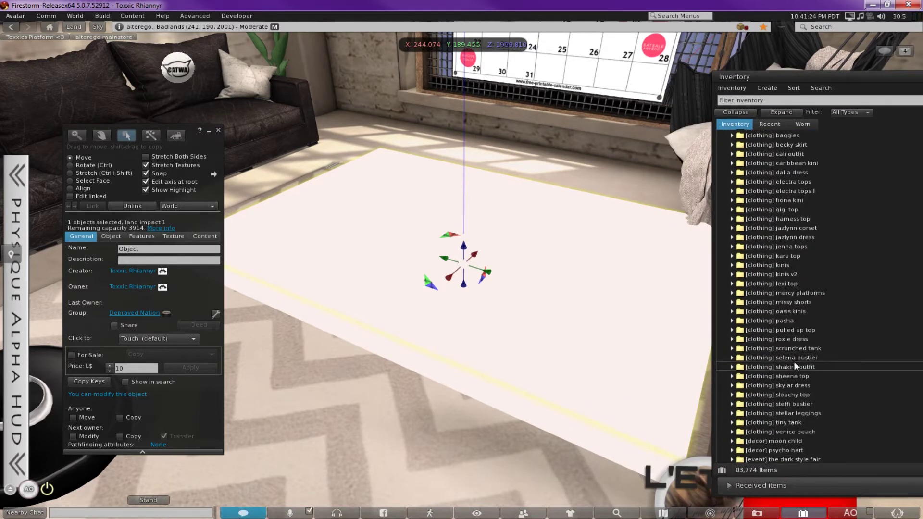
{"action": "double_click", "coordinate": [788, 307]}
{"action": "scroll", "coordinate": [786, 321], "scroll_direction": "down", "scroll_amount": 1}
{"action": "double_click", "coordinate": [795, 328]}
{"action": "scroll", "coordinate": [795, 325], "scroll_direction": "down", "scroll_amount": 2}
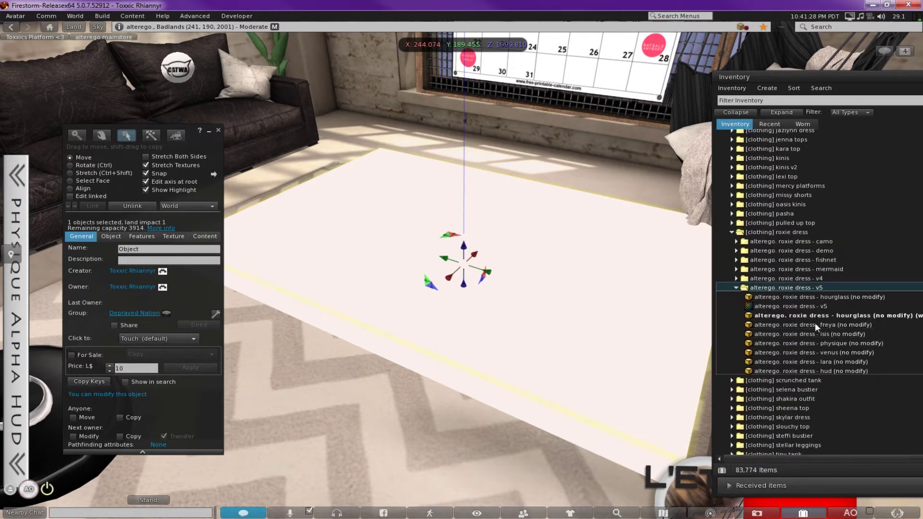
Step: Delete the extra hourglass dress item from the v5 folder and place the remaining hourglass dress on the white platform
{"action": "left_click", "coordinate": [827, 294]}
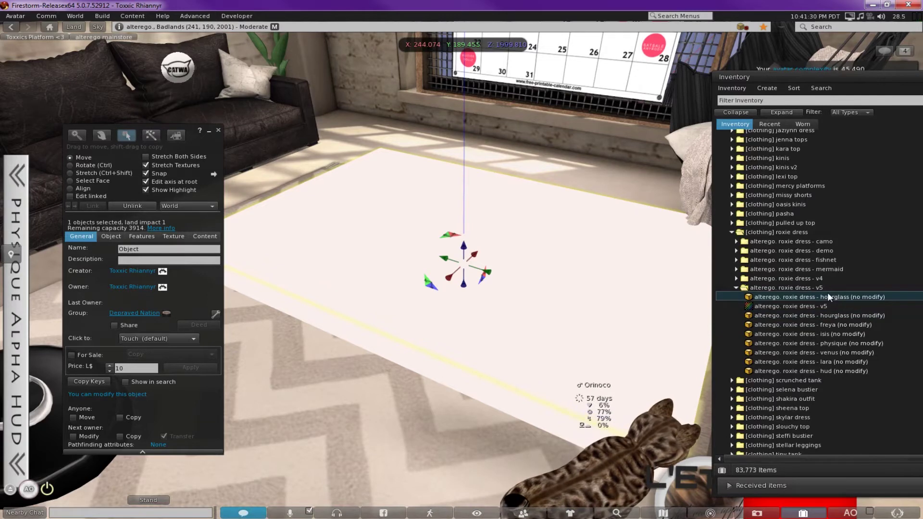
{"action": "key", "text": "Delete"}
{"action": "left_click_drag", "start_coordinate": [812, 306], "coordinate": [612, 298]}
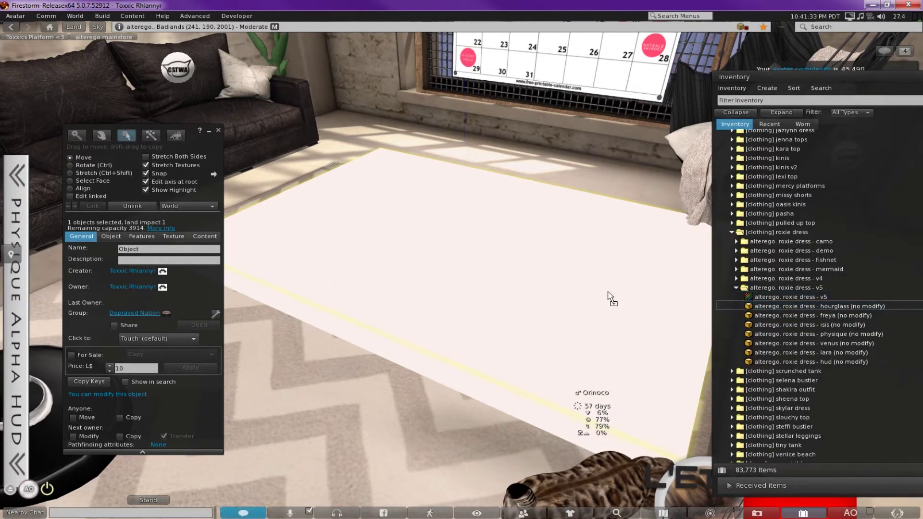
Step: Place the freya, isis, physique, venus and lara versions of the roxie dress on the platform beside the hourglass dress
{"action": "left_click_drag", "start_coordinate": [757, 312], "coordinate": [547, 284]}
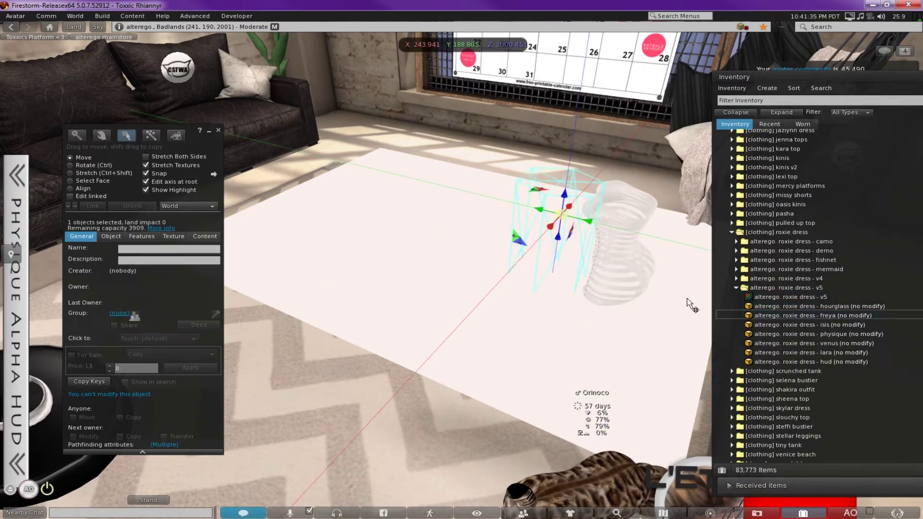
{"action": "left_click", "coordinate": [840, 326]}
{"action": "left_click_drag", "start_coordinate": [841, 324], "coordinate": [494, 258]}
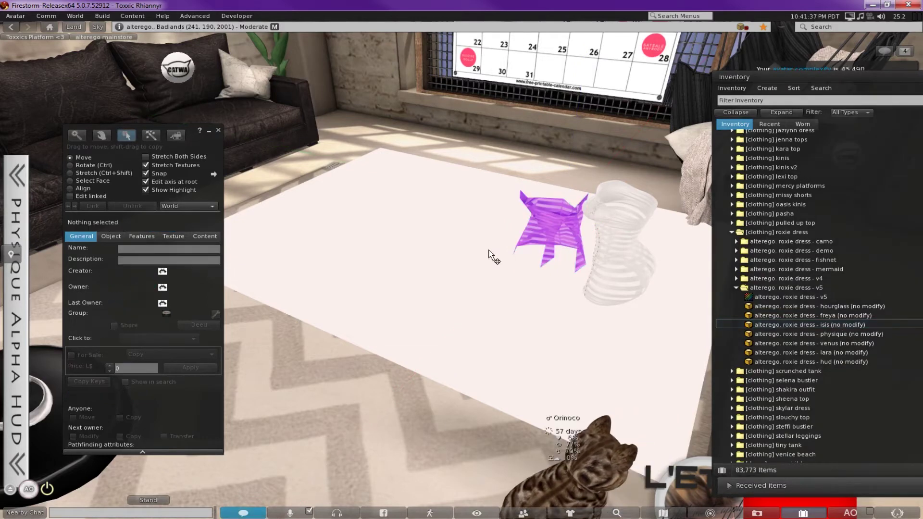
{"action": "left_click_drag", "start_coordinate": [834, 332], "coordinate": [449, 231]}
{"action": "left_click_drag", "start_coordinate": [828, 342], "coordinate": [351, 192]}
{"action": "left_click_drag", "start_coordinate": [824, 352], "coordinate": [354, 238]}
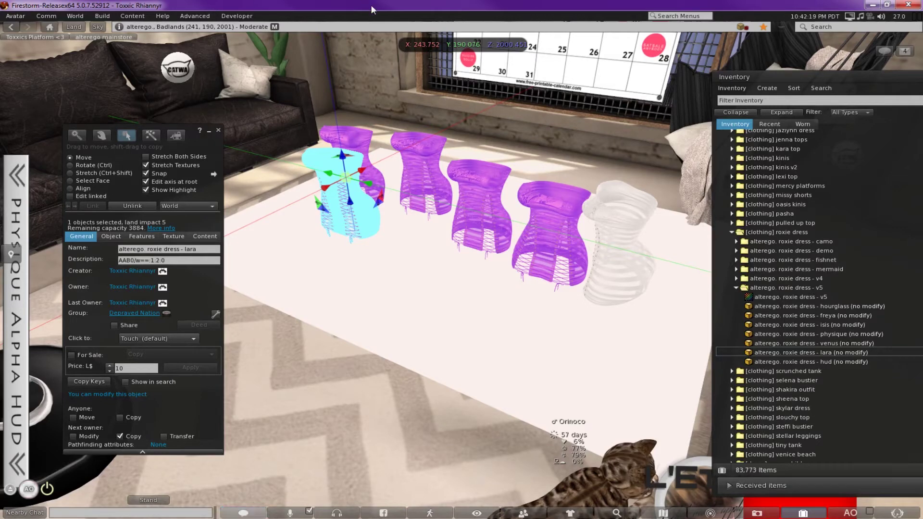
Step: Select a face of the lara dress and upload the demo texture image from a subfolder of events > anybody
{"action": "left_click", "coordinate": [88, 181]}
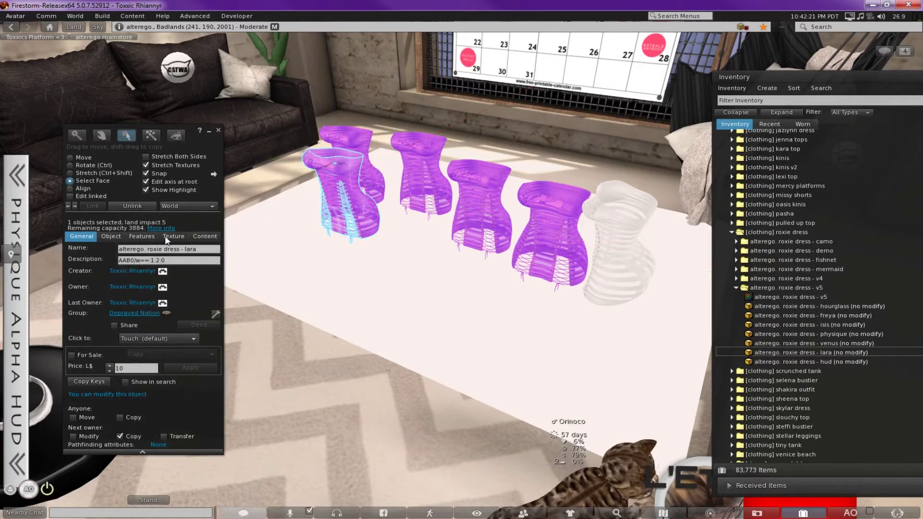
{"action": "left_click", "coordinate": [341, 204]}
{"action": "key", "text": "ctrl+u"}
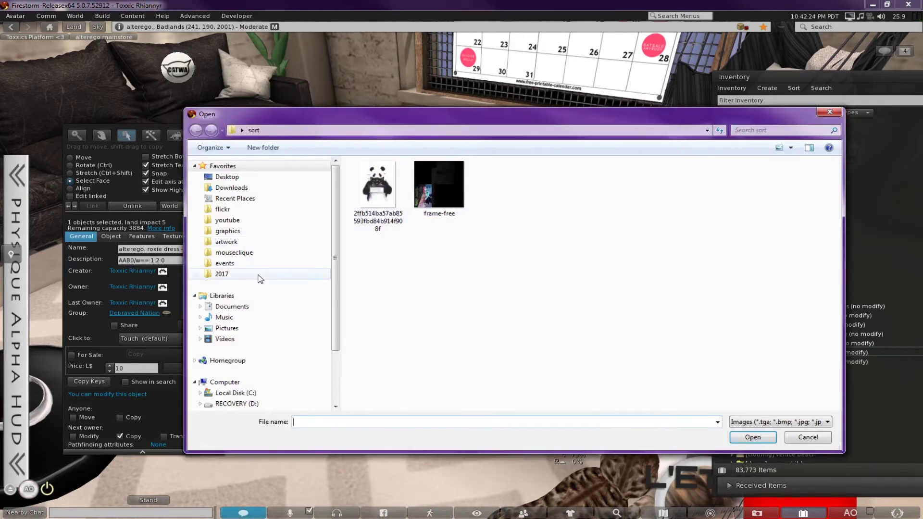
{"action": "left_click", "coordinate": [246, 264]}
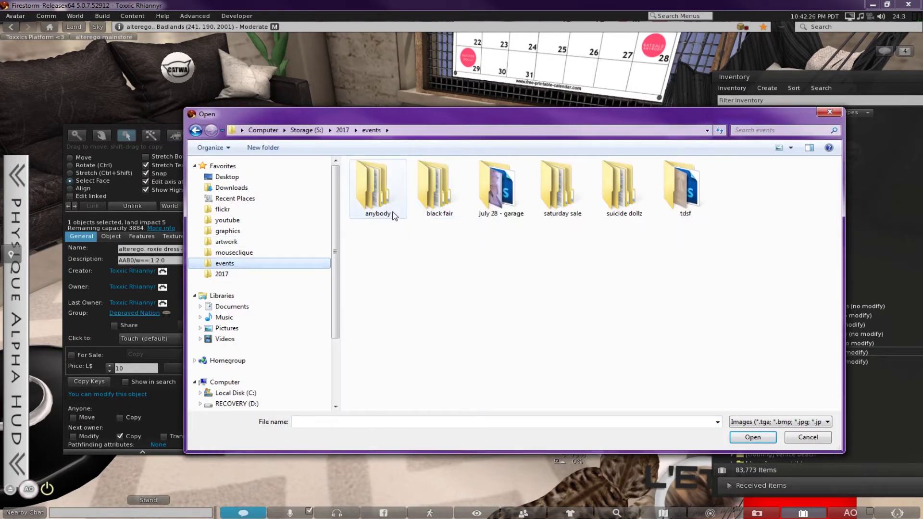
{"action": "double_click", "coordinate": [393, 215]}
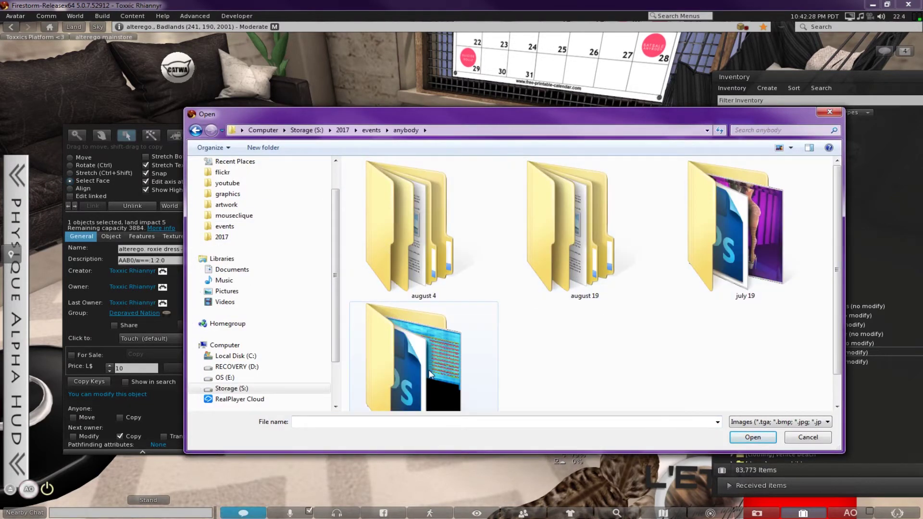
{"action": "double_click", "coordinate": [431, 374]}
{"action": "double_click", "coordinate": [498, 188]}
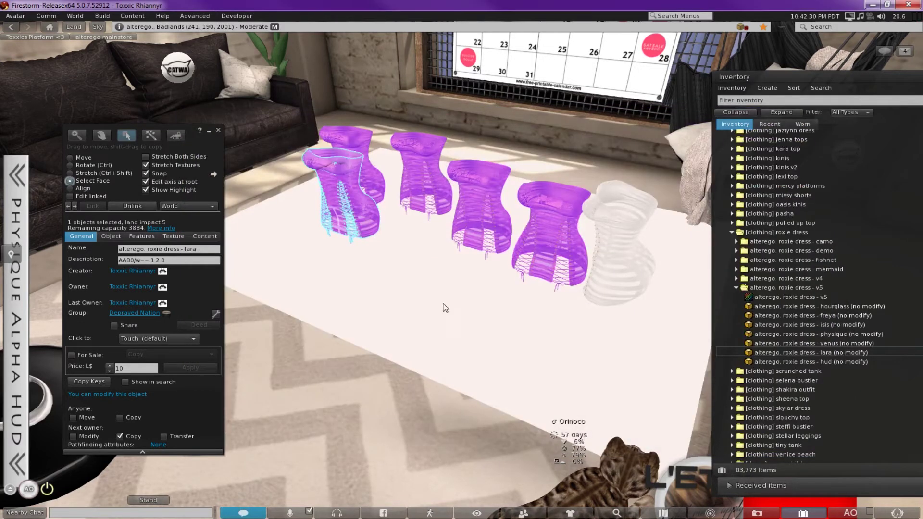
{"action": "left_click", "coordinate": [432, 374]}
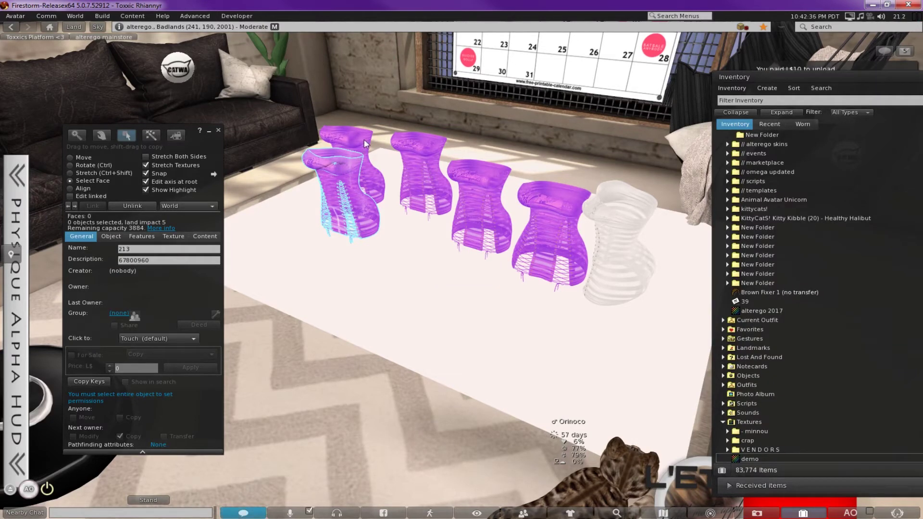
Step: Add the body faces of the other five roxie dresses to the current face selection
{"action": "left_click", "coordinate": [366, 143], "text": "shift"}
{"action": "left_click", "coordinate": [411, 151], "text": "shift"}
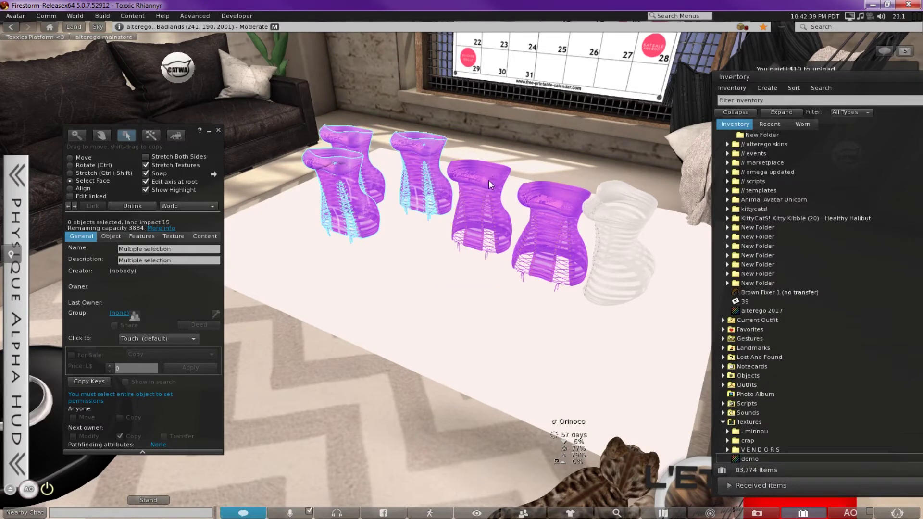
{"action": "left_click", "coordinate": [488, 182], "text": "shift"}
{"action": "left_click", "coordinate": [550, 207], "text": "shift"}
{"action": "left_click", "coordinate": [609, 225], "text": "shift"}
{"action": "left_click", "coordinate": [621, 248], "text": "shift"}
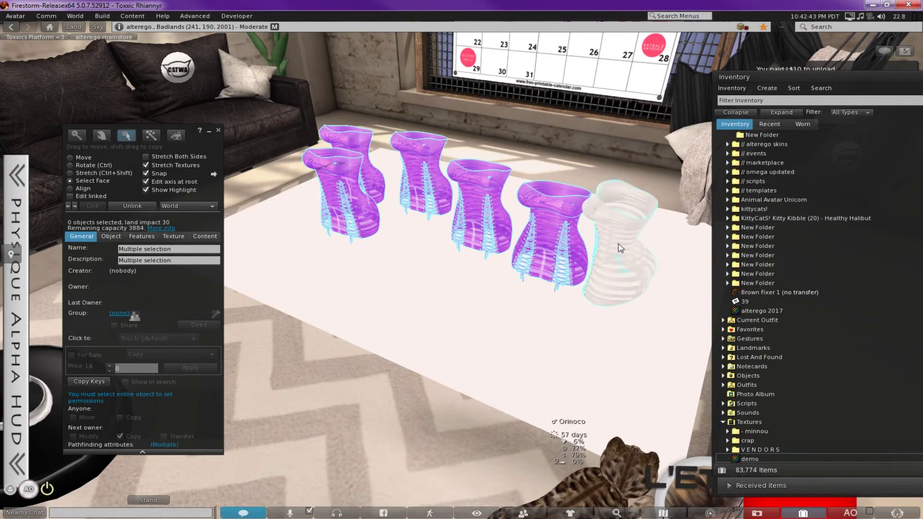
Step: Apply the recently uploaded demo texture to the selected faces of all six dresses and close the object editor
{"action": "left_click", "coordinate": [173, 236]}
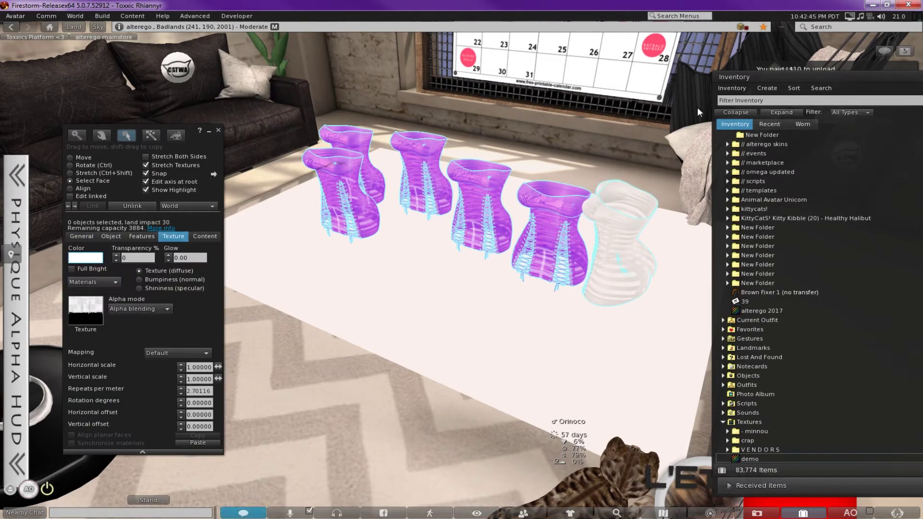
{"action": "left_click", "coordinate": [770, 124]}
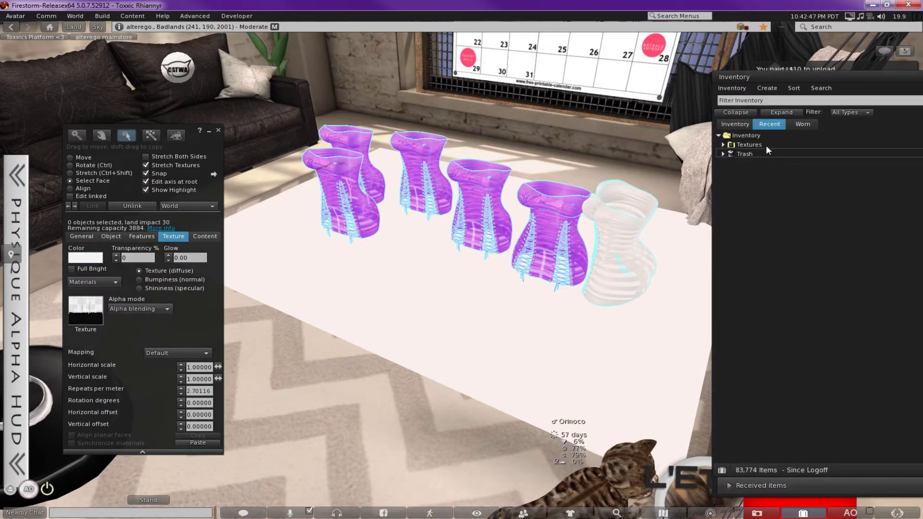
{"action": "left_click", "coordinate": [765, 144]}
{"action": "left_click_drag", "start_coordinate": [769, 155], "coordinate": [206, 340]}
{"action": "left_click_drag", "start_coordinate": [89, 318], "coordinate": [87, 316]}
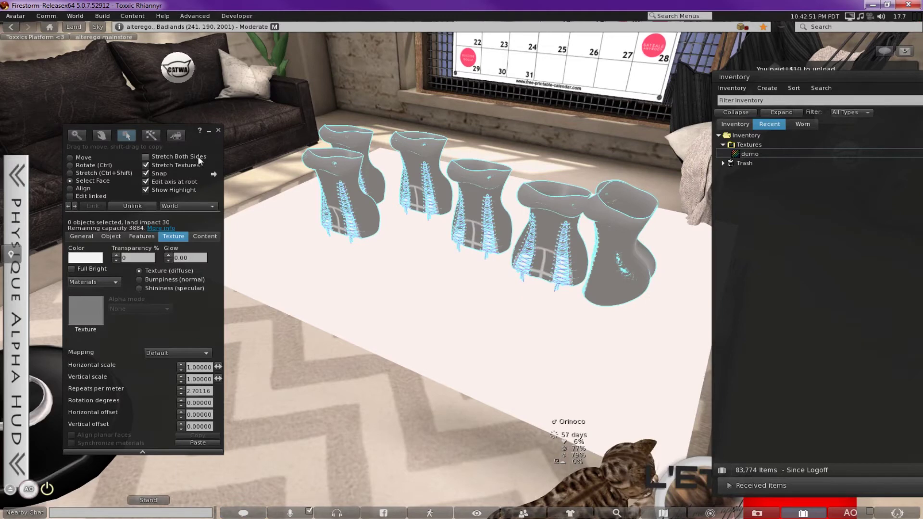
{"action": "left_click", "coordinate": [218, 130]}
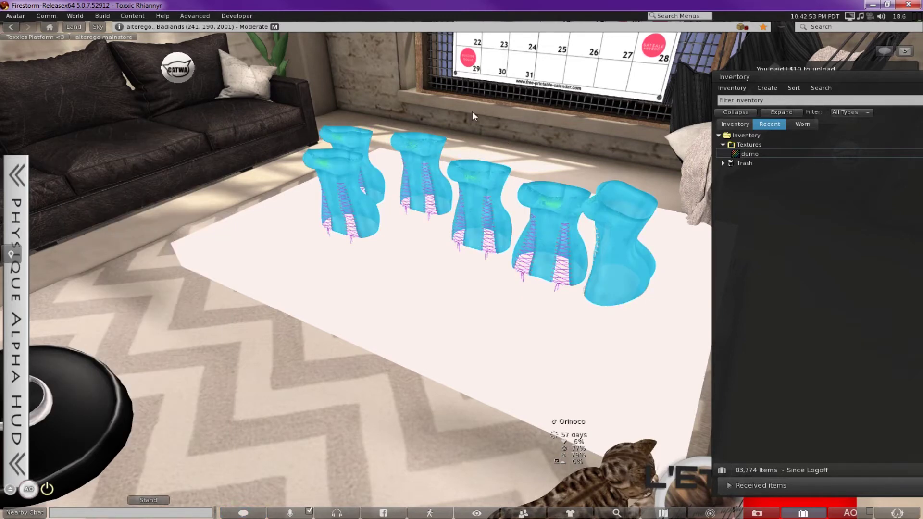
Step: Open the lara dress for editing and inspect its contents for scripts
{"action": "right_click", "coordinate": [337, 170]}
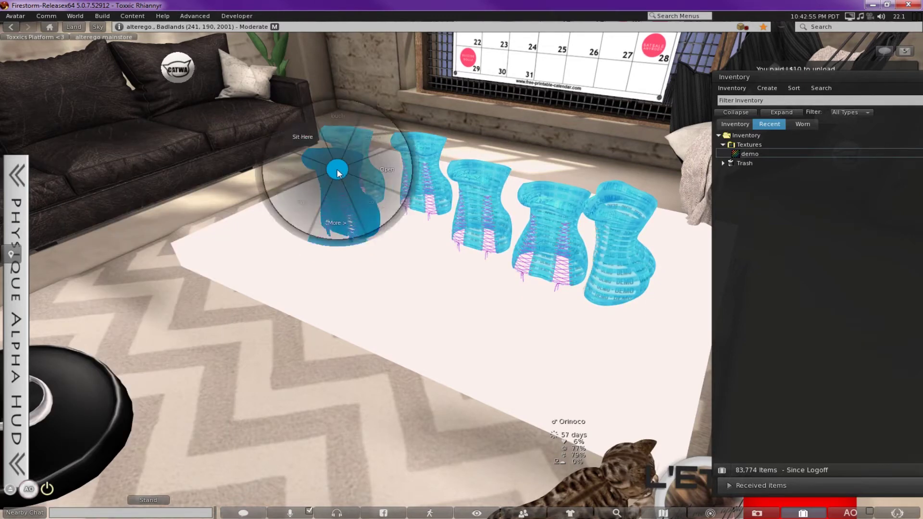
{"action": "left_click", "coordinate": [431, 308]}
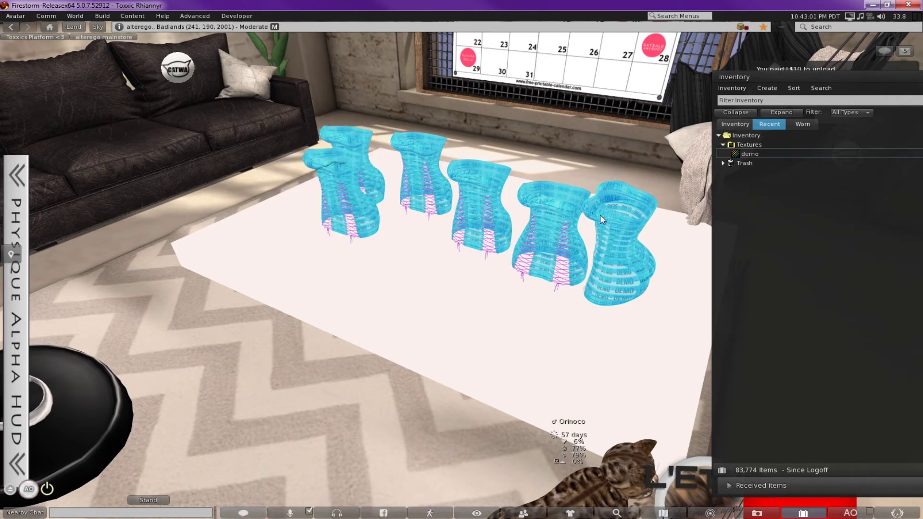
{"action": "right_click", "coordinate": [354, 175]}
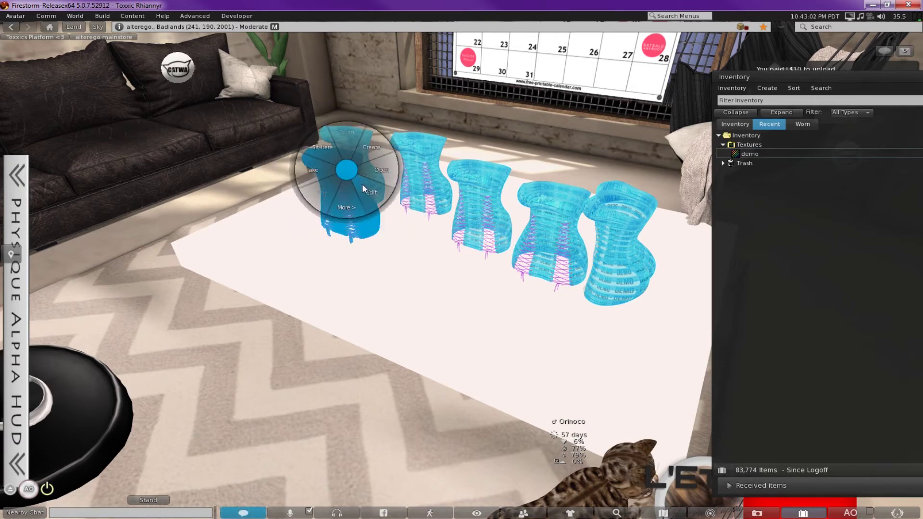
{"action": "left_click", "coordinate": [361, 185]}
{"action": "left_click", "coordinate": [82, 236]}
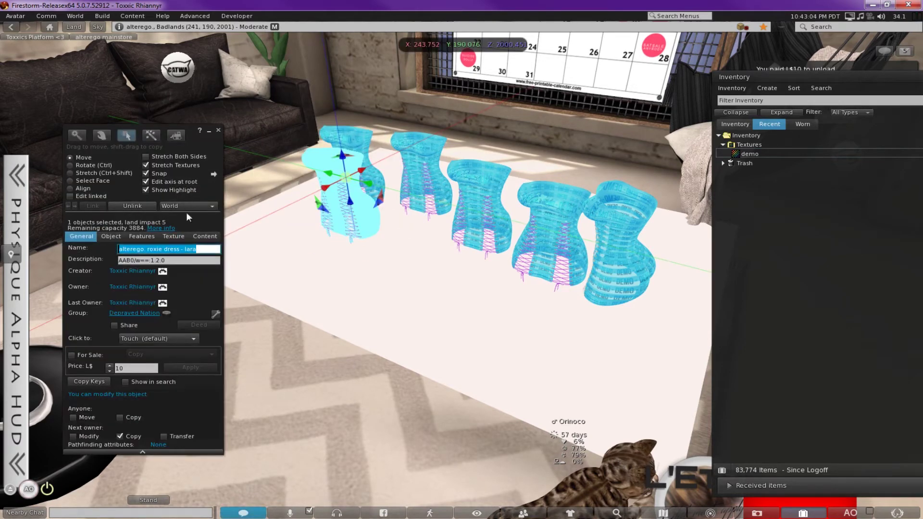
{"action": "left_click", "coordinate": [205, 236]}
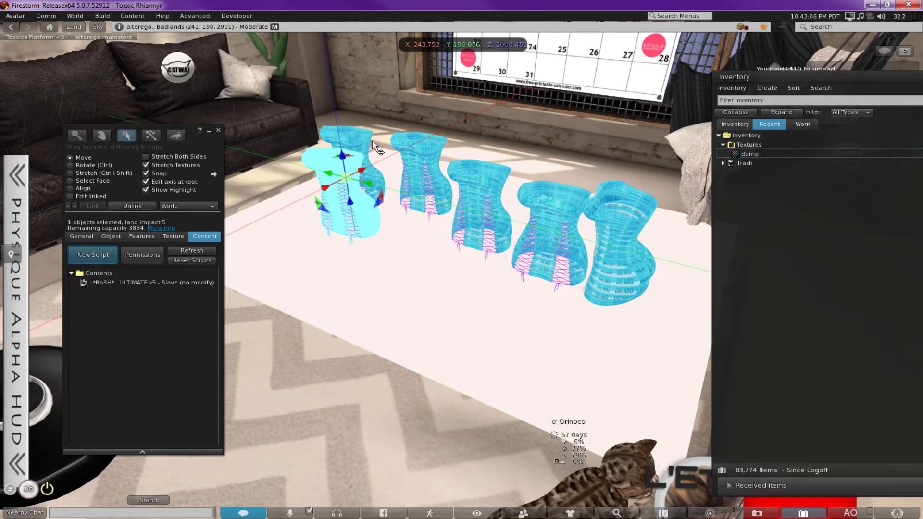
Step: Select all six roxie dresses together and delete the BoSH ULTIMATE v5 - Slave scripts from them
{"action": "left_click", "coordinate": [403, 153], "text": "shift"}
{"action": "left_click", "coordinate": [431, 150], "text": "shift"}
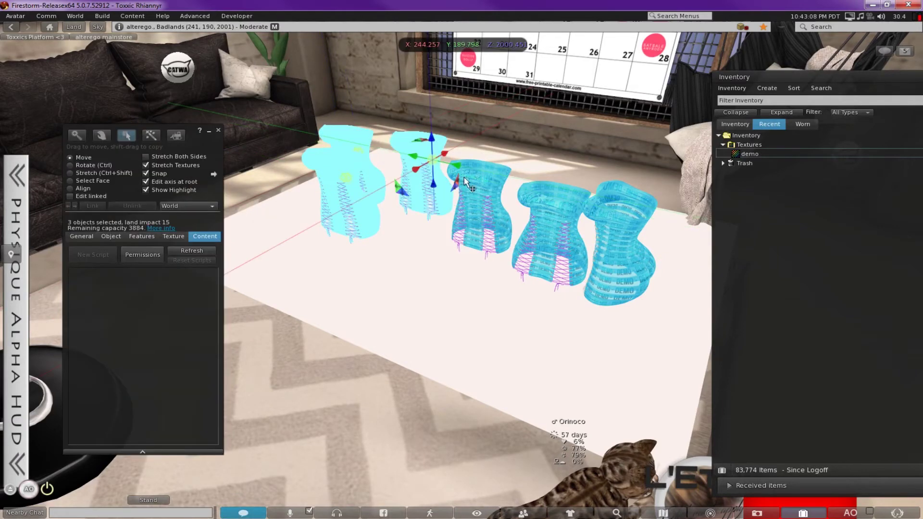
{"action": "left_click", "coordinate": [481, 187], "text": "shift"}
{"action": "left_click", "coordinate": [570, 203], "text": "shift"}
{"action": "left_click", "coordinate": [570, 202], "text": "shift"}
{"action": "left_click", "coordinate": [609, 219], "text": "shift"}
{"action": "right_click", "coordinate": [612, 219]}
{"action": "left_click", "coordinate": [607, 244]}
{"action": "left_click", "coordinate": [607, 244]}
{"action": "left_click", "coordinate": [601, 247]}
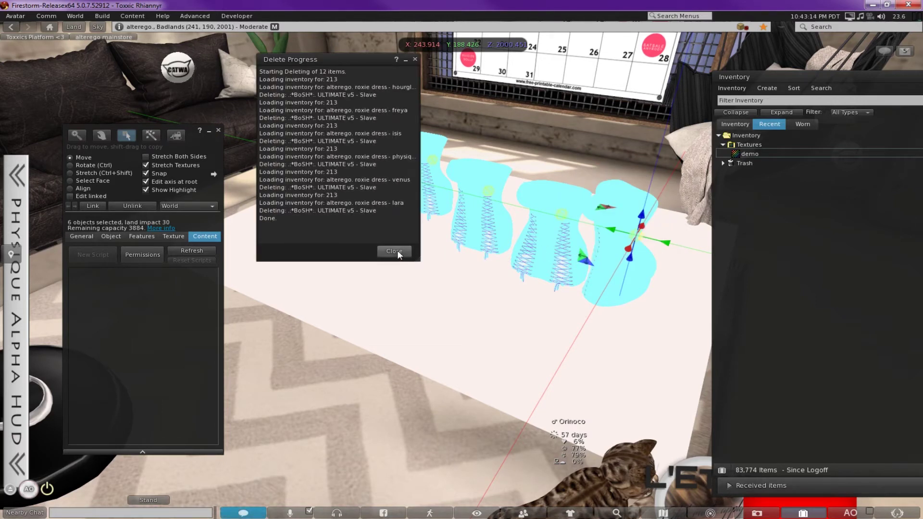
{"action": "left_click", "coordinate": [396, 251]}
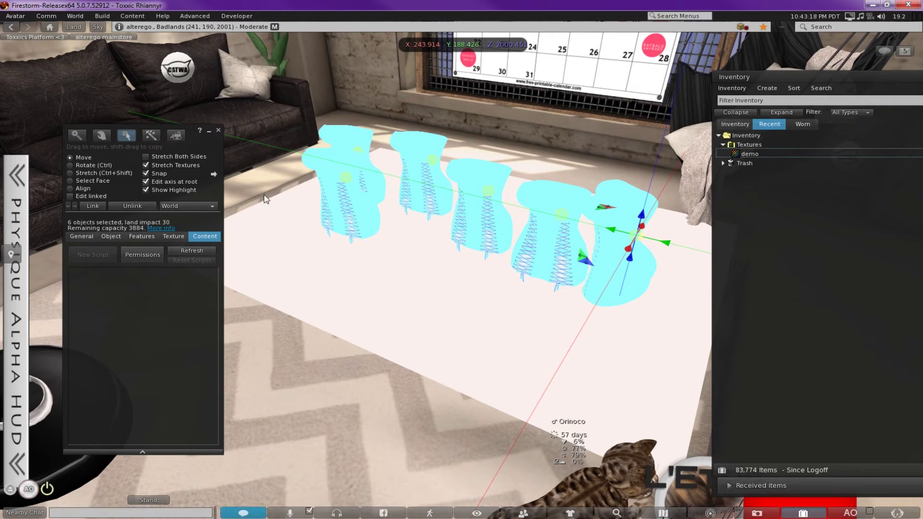
Step: Edit the lara dress on its own and rename it "alterego. roxie dress - lara - demo"
{"action": "left_click", "coordinate": [218, 130]}
{"action": "right_click", "coordinate": [334, 165]}
{"action": "left_click", "coordinate": [353, 181]}
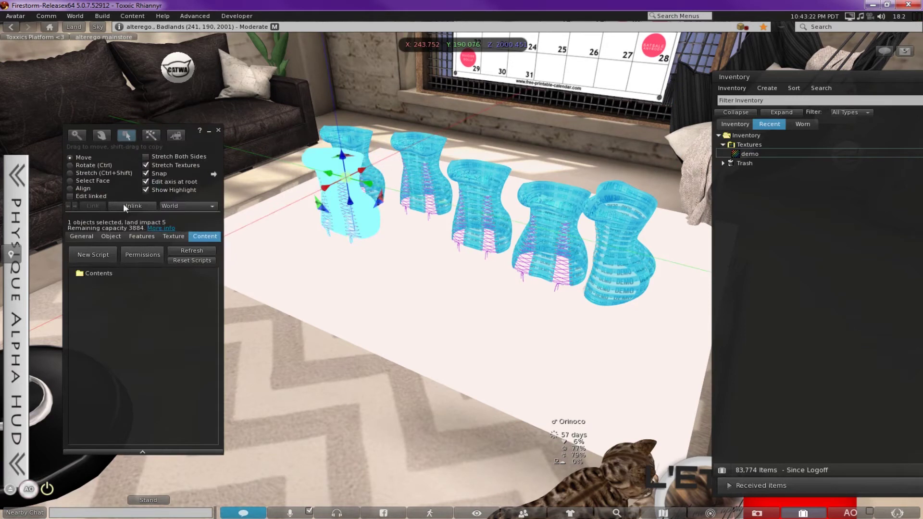
{"action": "left_click", "coordinate": [80, 240]}
{"action": "key", "text": "End"}
{"action": "type", "text": "- demo"}
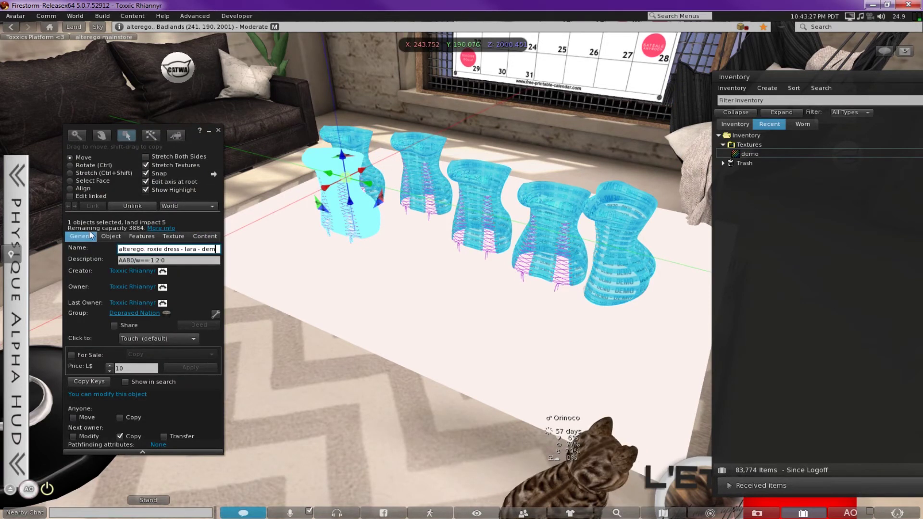
Step: Copy the "- demo" suffix from the lara dress's name and append it to the venus dress's name
{"action": "key", "text": "ctrl"}
{"action": "key", "text": "shift+Left"}
{"action": "key", "text": "shift+Left"}
{"action": "key", "text": "shift+Left"}
{"action": "key", "text": "shift+Left"}
{"action": "key", "text": "shift+Left"}
{"action": "key", "text": "shift+Left"}
{"action": "key", "text": "shift+Left"}
{"action": "key", "text": "ctrl+c"}
{"action": "left_click", "coordinate": [359, 140]}
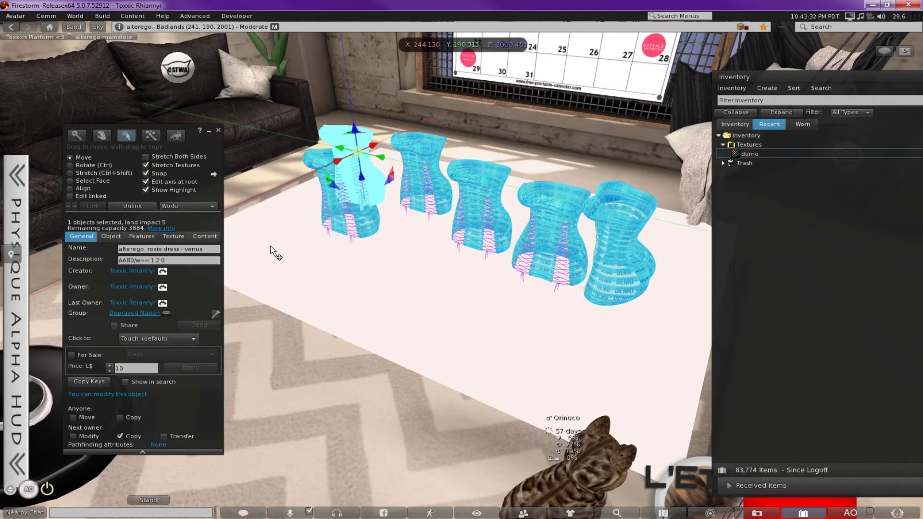
{"action": "left_click", "coordinate": [214, 248]}
{"action": "key", "text": "ctrl+v"}
Step: Append "- demo" to the names of the physique, isis, freya and hourglass dresses
{"action": "left_click", "coordinate": [416, 161]}
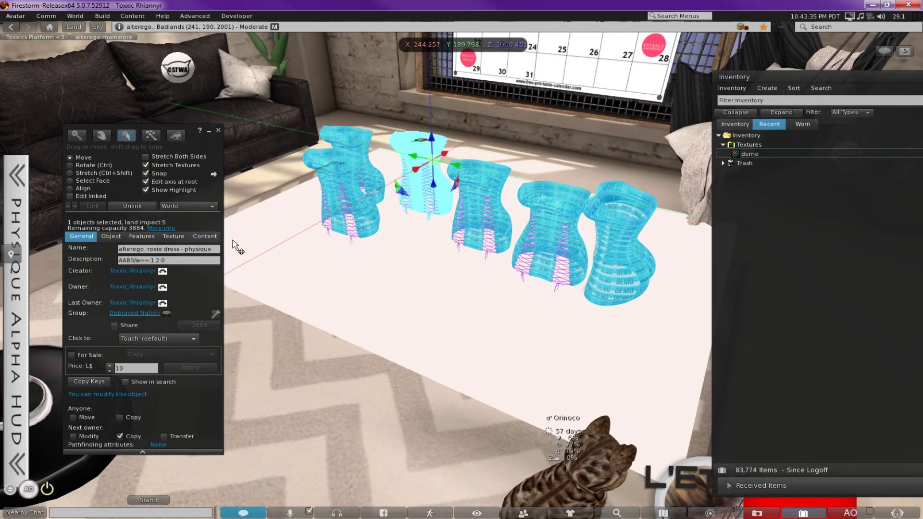
{"action": "left_click", "coordinate": [476, 191]}
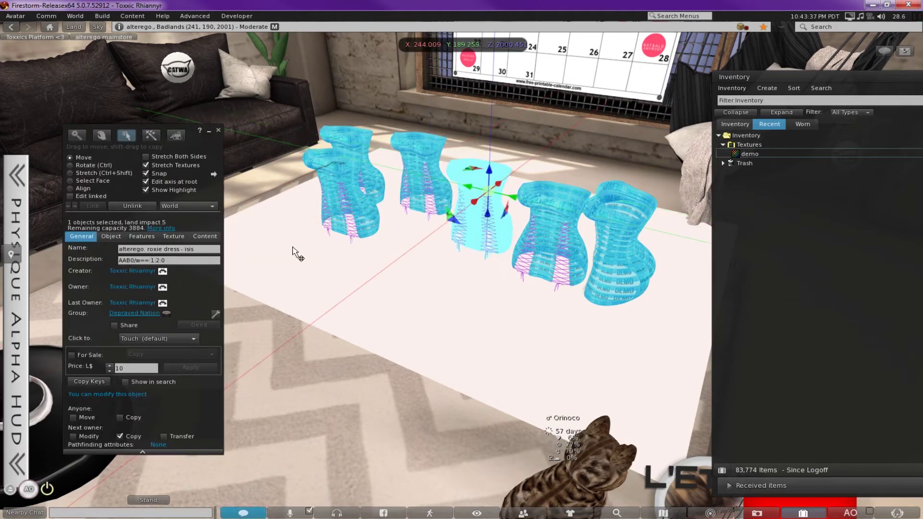
{"action": "left_click", "coordinate": [553, 231]}
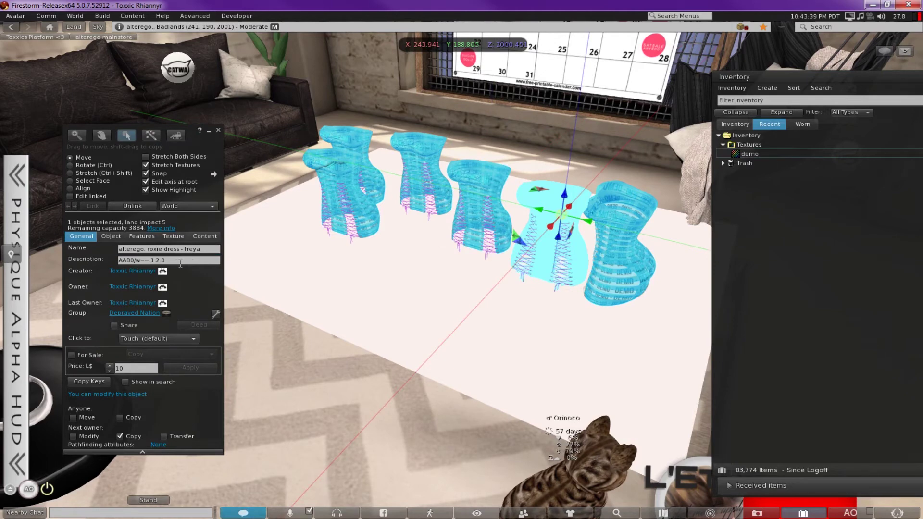
{"action": "left_click", "coordinate": [209, 248]}
{"action": "left_click", "coordinate": [210, 249]}
{"action": "key", "text": "ctrl+v"}
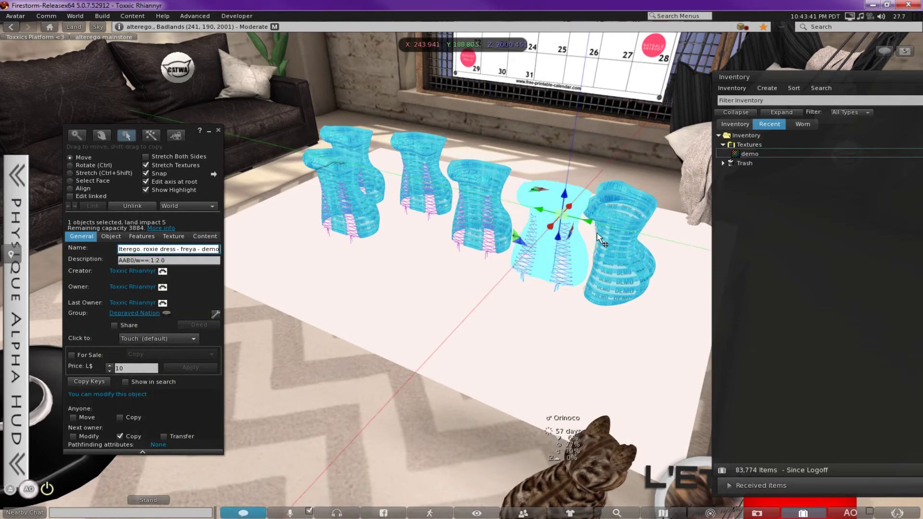
{"action": "left_click", "coordinate": [607, 231]}
{"action": "left_click", "coordinate": [217, 249]}
{"action": "type", "text": "- demo"}
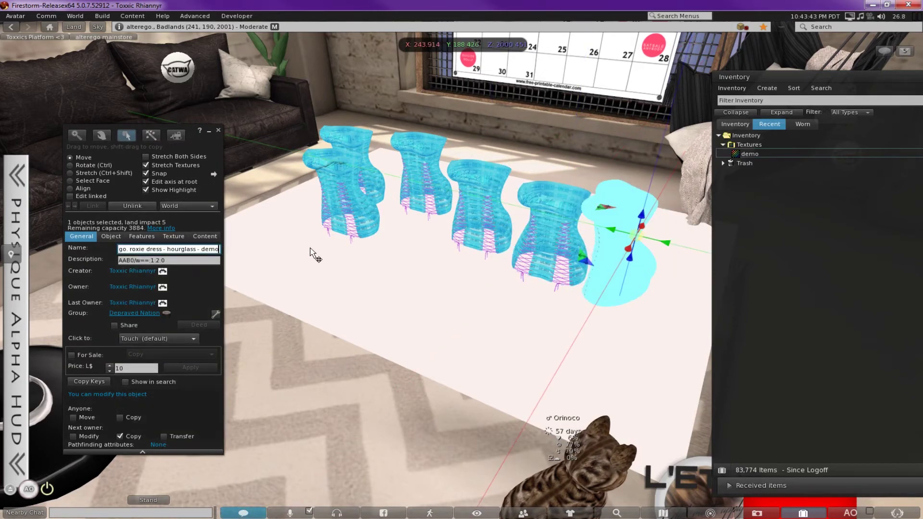
Step: Check the contents of the lara, venus and physique dresses for leftover scripts
{"action": "left_click", "coordinate": [312, 178]}
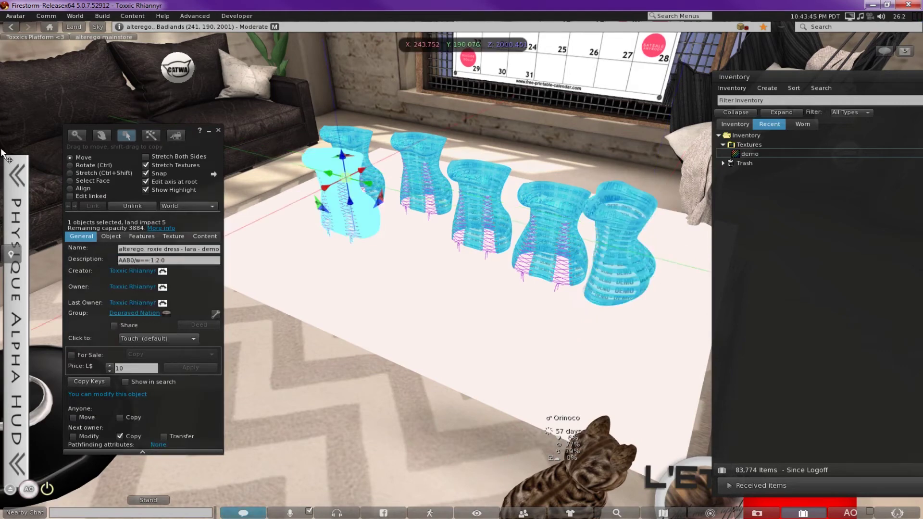
{"action": "left_click", "coordinate": [205, 236]}
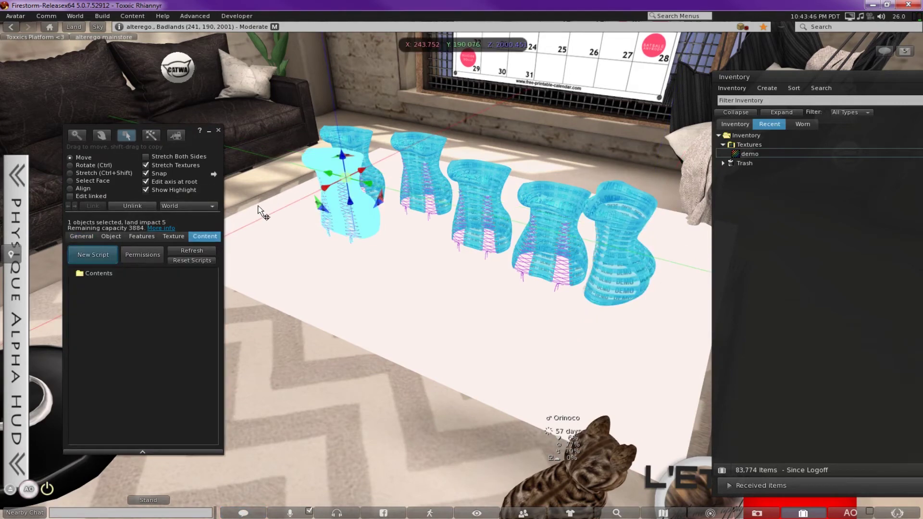
{"action": "left_click", "coordinate": [363, 138]}
{"action": "left_click", "coordinate": [414, 150]}
{"action": "left_click", "coordinate": [350, 141]}
{"action": "left_click_drag", "start_coordinate": [342, 179], "coordinate": [350, 171], "text": "shift"}
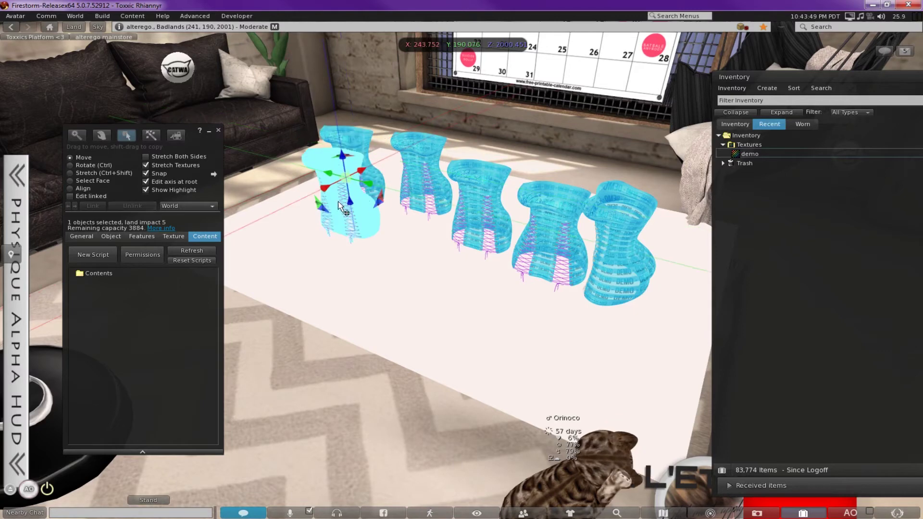
Step: Take all six demo dresses from the platform back into the inventory, one after another, and close the object editor
{"action": "right_click", "coordinate": [347, 166]}
{"action": "left_click", "coordinate": [310, 166]}
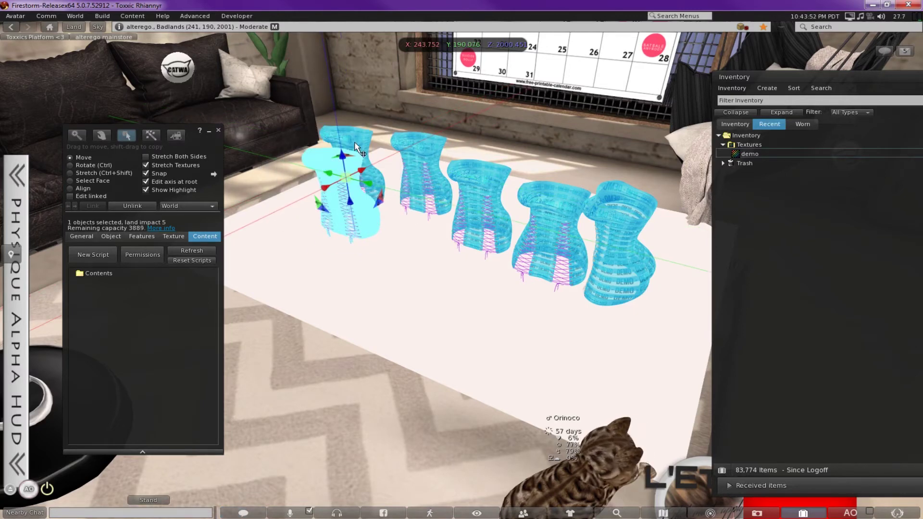
{"action": "left_click", "coordinate": [355, 143]}
{"action": "right_click", "coordinate": [355, 143]}
{"action": "left_click", "coordinate": [411, 154]}
{"action": "right_click", "coordinate": [414, 154]}
{"action": "left_click", "coordinate": [385, 151]}
{"action": "left_click", "coordinate": [475, 181]}
{"action": "right_click", "coordinate": [475, 186]}
{"action": "left_click", "coordinate": [452, 180]}
{"action": "left_click", "coordinate": [558, 211]}
{"action": "right_click", "coordinate": [560, 212]}
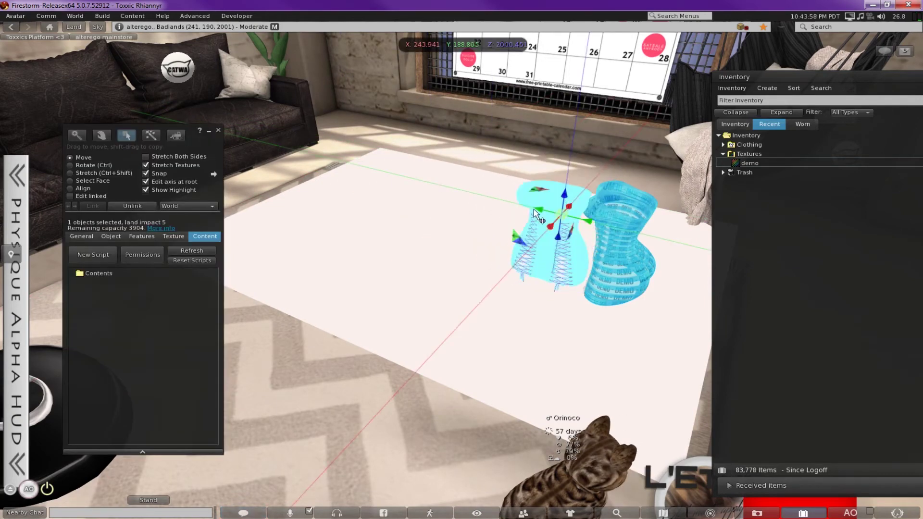
{"action": "left_click", "coordinate": [529, 209]}
{"action": "left_click", "coordinate": [616, 231]}
{"action": "key", "text": "Delete"}
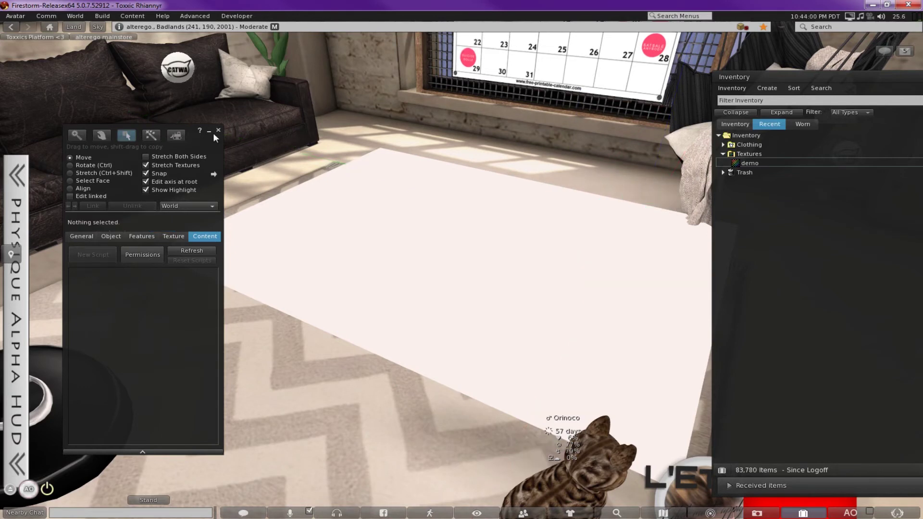
{"action": "left_click", "coordinate": [218, 130]}
Step: Expand the recent inventory items and cut the six roxie dress demo items from the v5 folder
{"action": "left_click", "coordinate": [782, 112]}
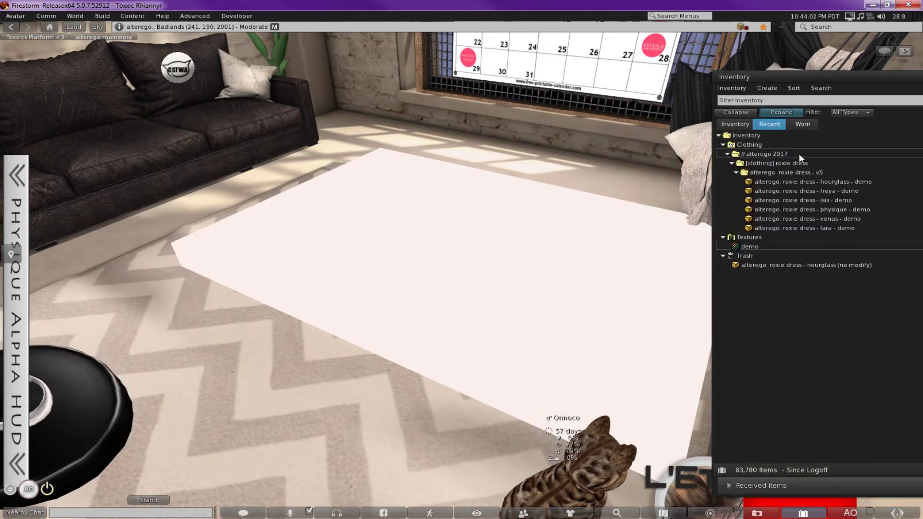
{"action": "left_click", "coordinate": [826, 181]}
{"action": "left_click", "coordinate": [864, 228], "text": "shift"}
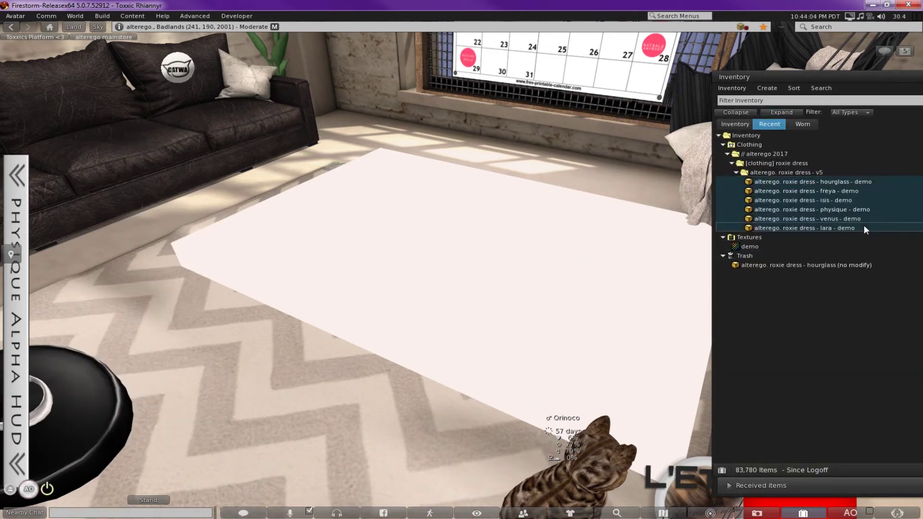
{"action": "key", "text": "ctrl+x"}
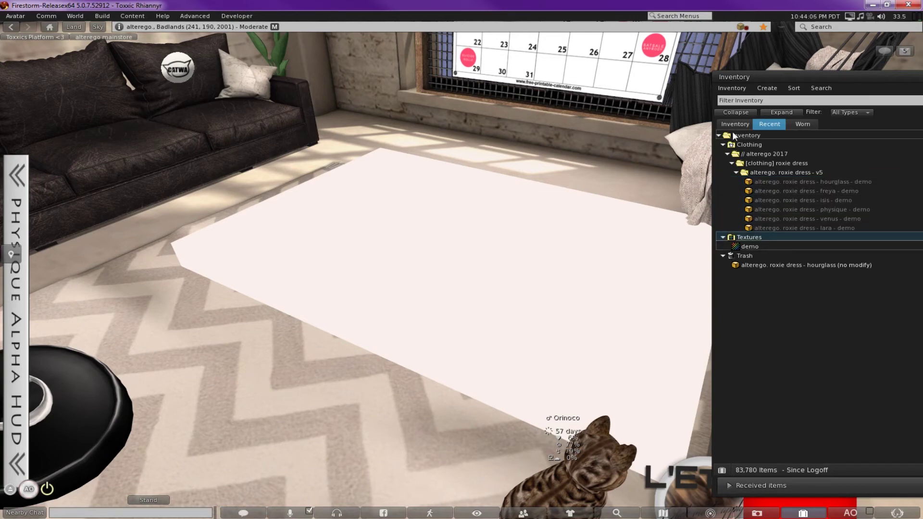
Step: Collapse the full inventory and expand Clothing, // alterego 2017 and the [clothing] roxie dress folder
{"action": "left_click", "coordinate": [734, 124]}
{"action": "left_click_drag", "start_coordinate": [738, 72], "coordinate": [419, 68]}
{"action": "scroll", "coordinate": [443, 177], "scroll_direction": "up", "scroll_amount": 5}
{"action": "scroll", "coordinate": [444, 159], "scroll_direction": "up", "scroll_amount": 2}
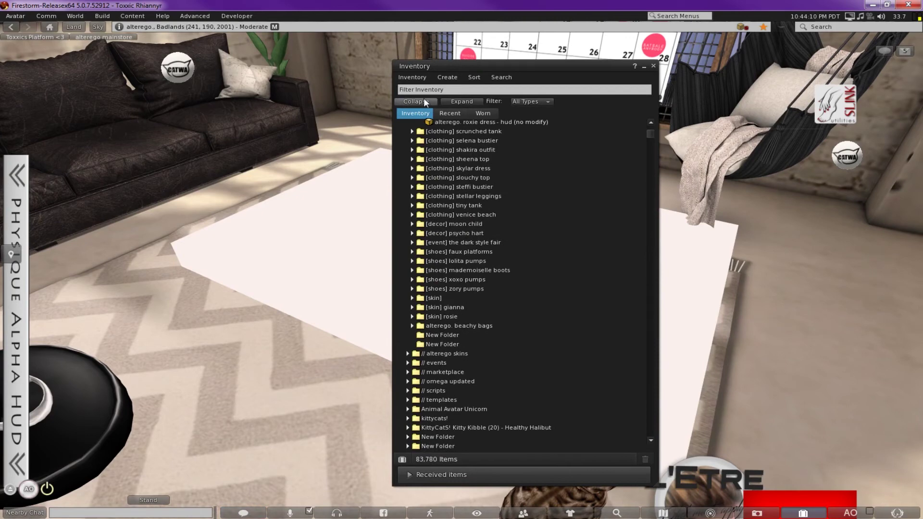
{"action": "left_click", "coordinate": [423, 101]}
{"action": "double_click", "coordinate": [428, 126]}
{"action": "double_click", "coordinate": [454, 172]}
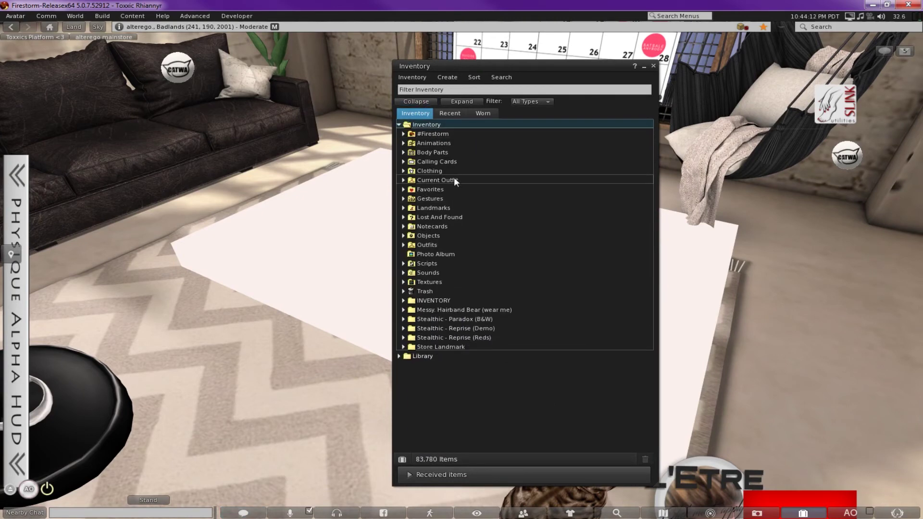
{"action": "double_click", "coordinate": [447, 189]}
{"action": "scroll", "coordinate": [491, 325], "scroll_direction": "down", "scroll_amount": 10}
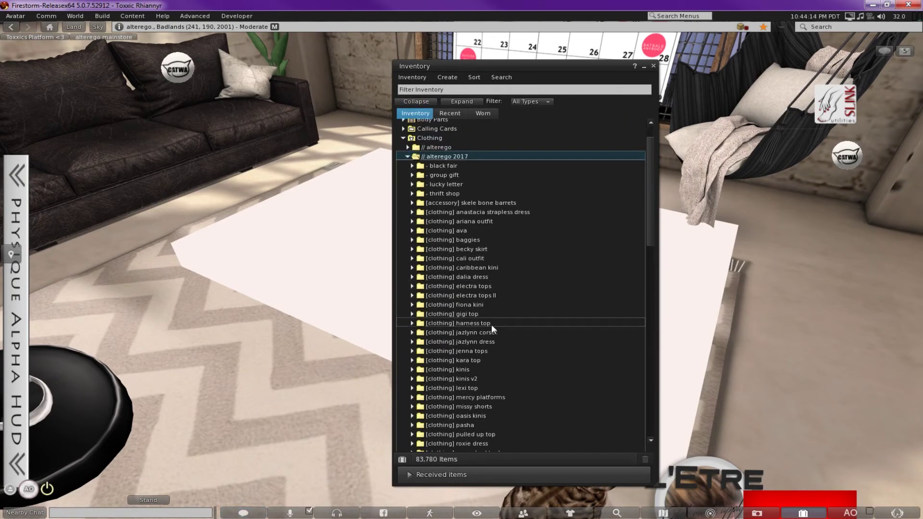
{"action": "double_click", "coordinate": [478, 329]}
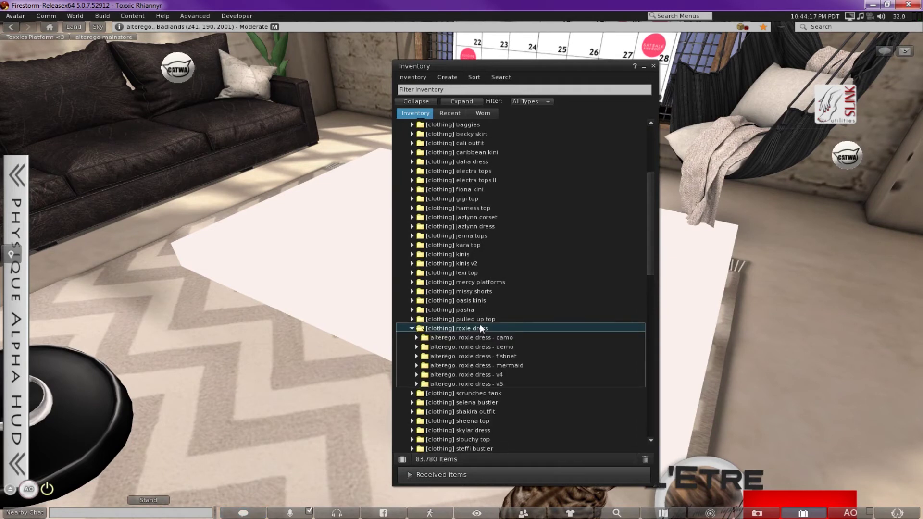
Step: Create a subfolder named "alterego. roxie dress - v5 demo" in the [clothing] roxie dress folder
{"action": "scroll", "coordinate": [511, 347], "scroll_direction": "down", "scroll_amount": 2}
{"action": "left_click", "coordinate": [510, 343]}
{"action": "right_click", "coordinate": [511, 288]}
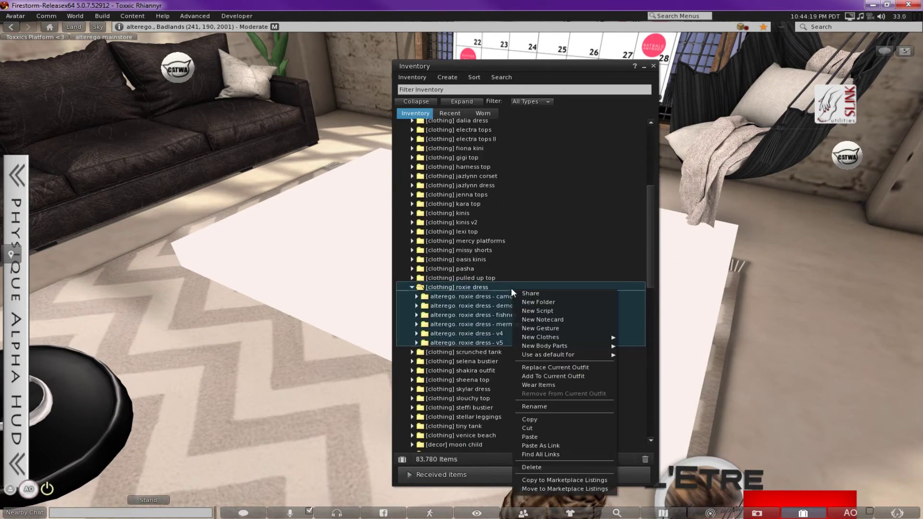
{"action": "left_click", "coordinate": [553, 302]}
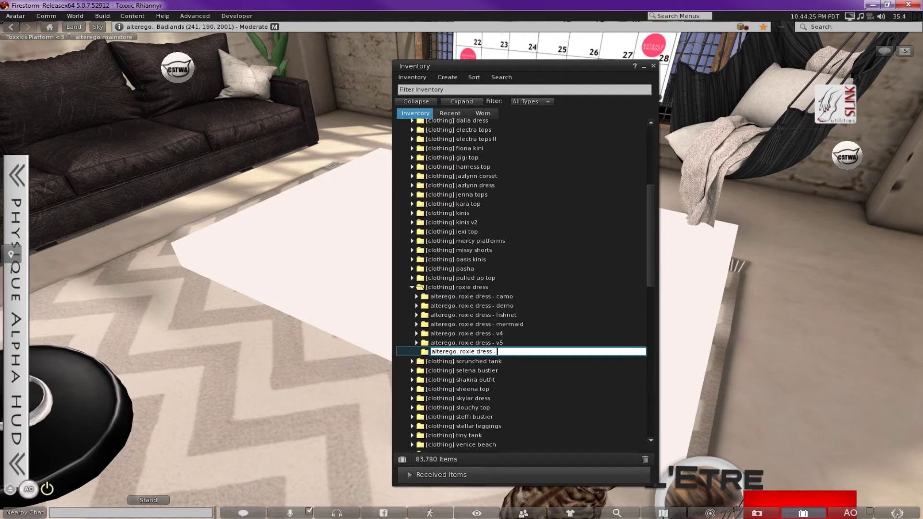
{"action": "key", "text": "Return"}
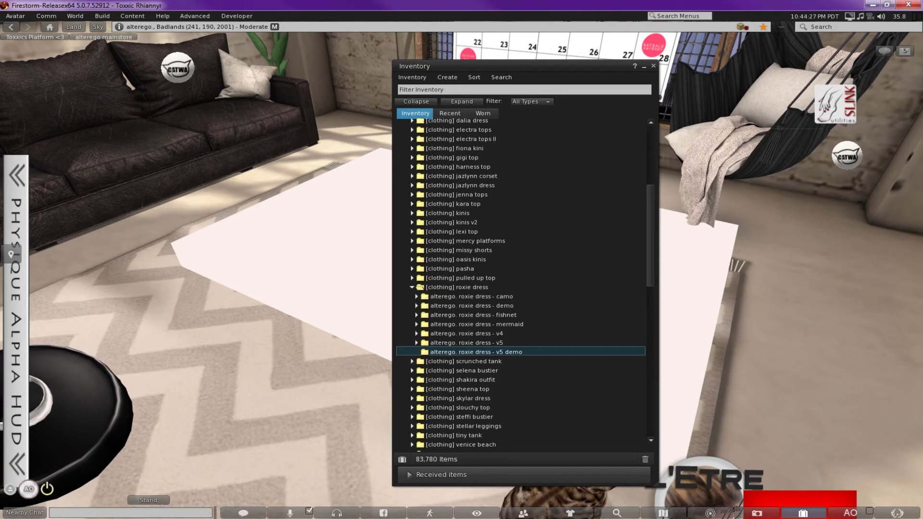
Step: Paste the six cut demo dresses into the v5 demo folder, check its contents and close the inventory
{"action": "double_click", "coordinate": [571, 353]}
{"action": "scroll", "coordinate": [537, 300], "scroll_direction": "down", "scroll_amount": 1}
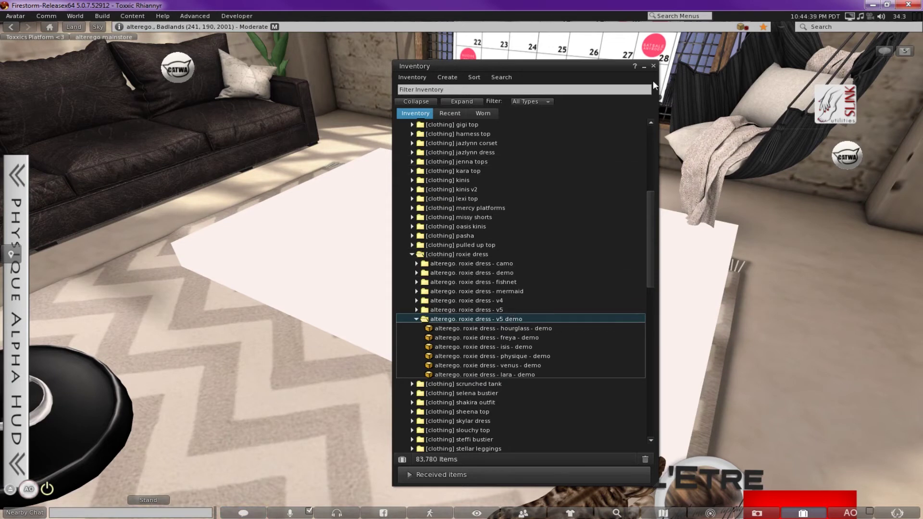
{"action": "key", "text": "ctrl+i"}
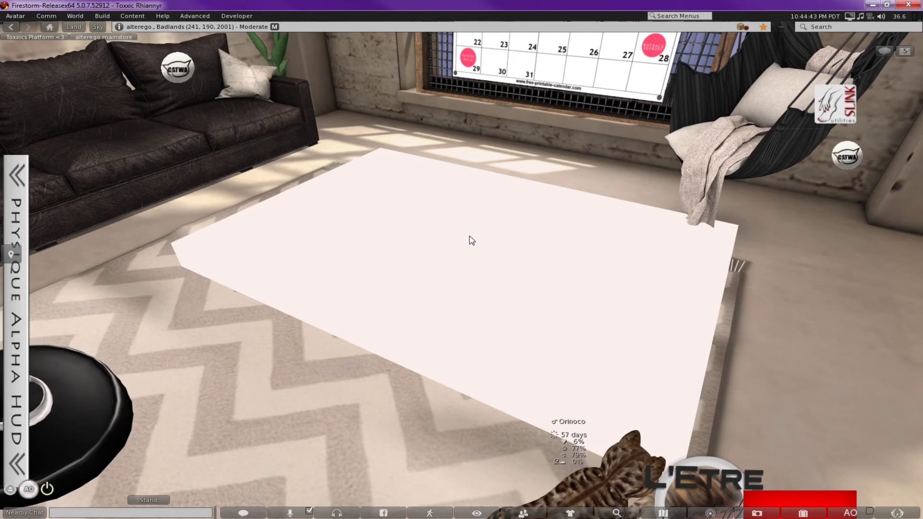
Step: Bring the avatar into view and wear the roxie dress hourglass demo from the v5 demo folder
{"action": "left_click_drag", "start_coordinate": [119, 303], "coordinate": [903, 173], "text": "alt"}
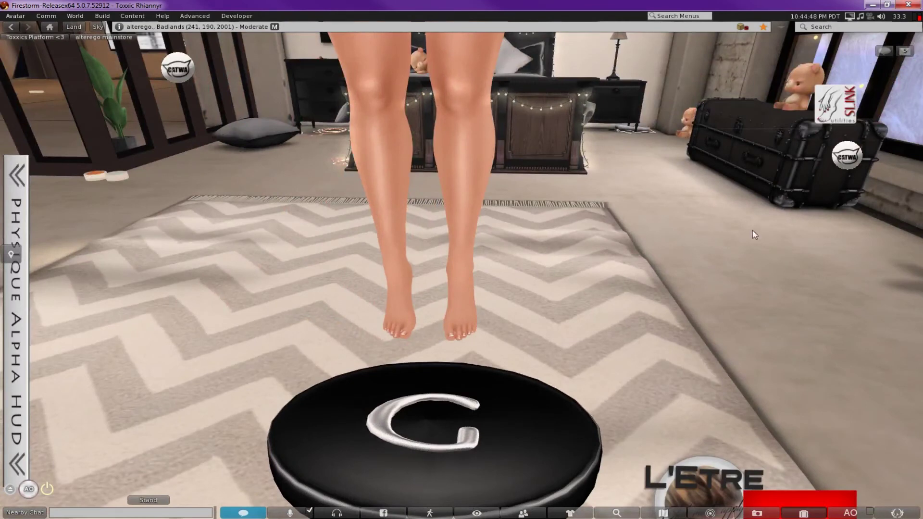
{"action": "left_click", "coordinate": [803, 513]}
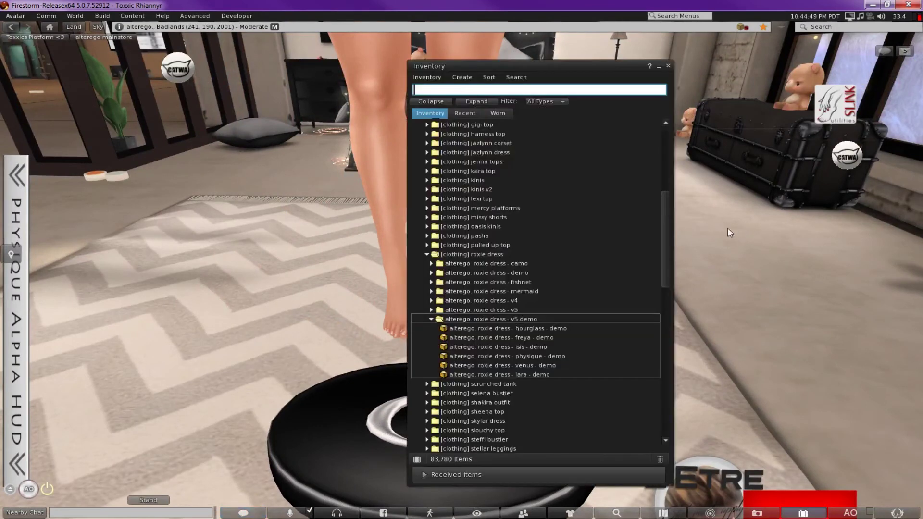
{"action": "double_click", "coordinate": [535, 328]}
Step: Examine the DEMO watermark on the worn dress from the front, sides and back, both close up and from farther away
{"action": "left_click_drag", "start_coordinate": [488, 43], "coordinate": [463, 269], "text": "ctrl+alt"}
{"action": "left_click_drag", "start_coordinate": [462, 75], "coordinate": [447, 145], "text": "ctrl+alt"}
{"action": "left_click_drag", "start_coordinate": [449, 268], "coordinate": [704, 272], "text": "alt"}
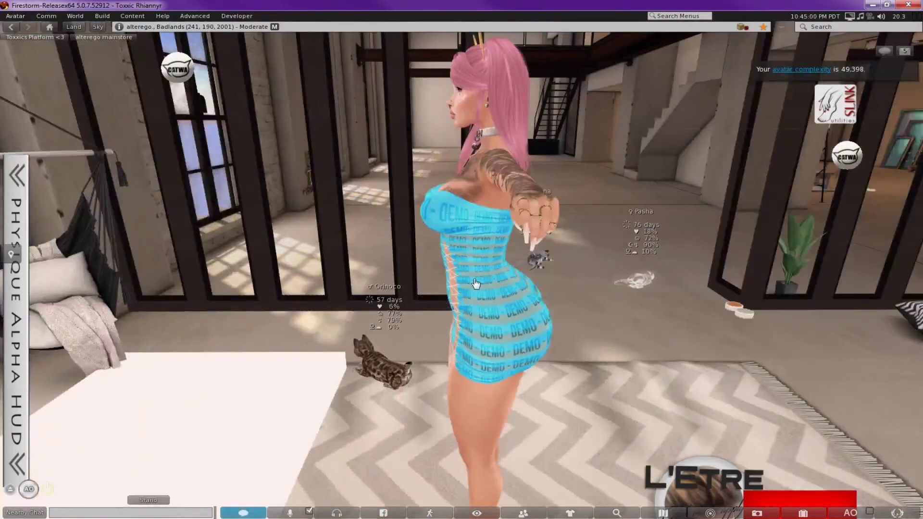
{"action": "left_click_drag", "start_coordinate": [476, 284], "coordinate": [712, 240], "text": "alt"}
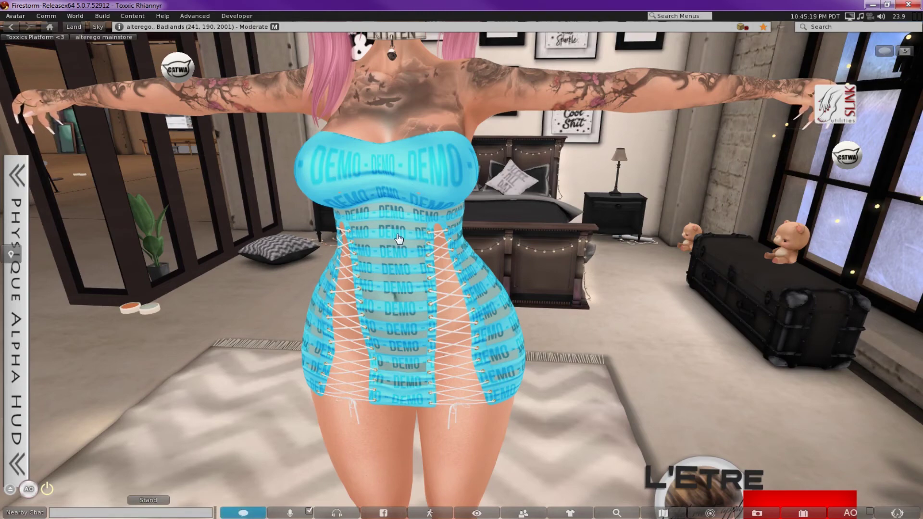
{"action": "left_click_drag", "start_coordinate": [464, 288], "coordinate": [284, 327], "text": "alt"}
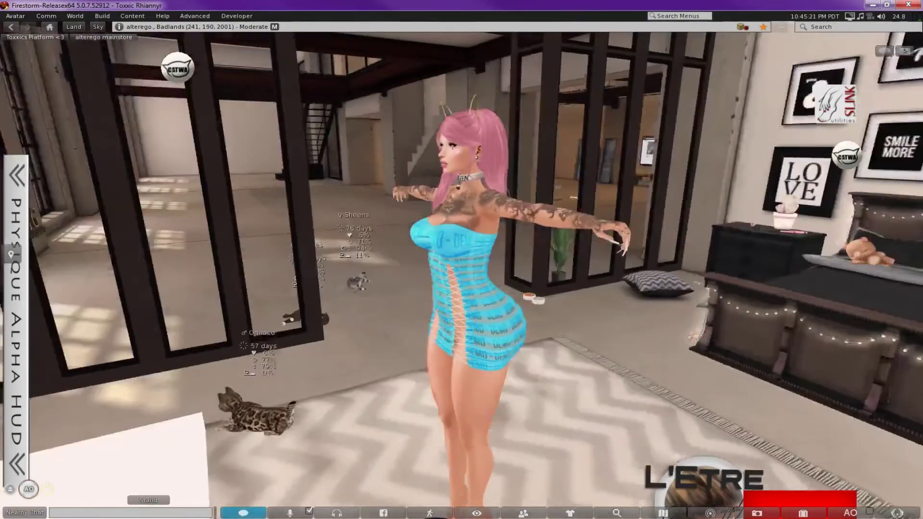
{"action": "left_click_drag", "start_coordinate": [465, 288], "coordinate": [272, 274], "text": "alt"}
{"action": "left_click_drag", "start_coordinate": [492, 232], "coordinate": [493, 232], "text": "alt"}
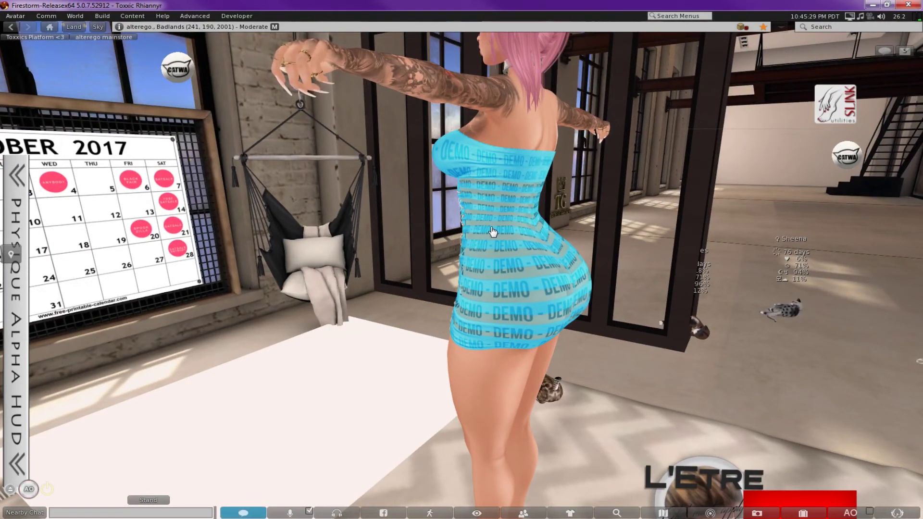
{"action": "left_click_drag", "start_coordinate": [499, 247], "coordinate": [827, 247], "text": "alt"}
{"action": "left_click_drag", "start_coordinate": [424, 236], "coordinate": [445, 361], "text": "alt"}
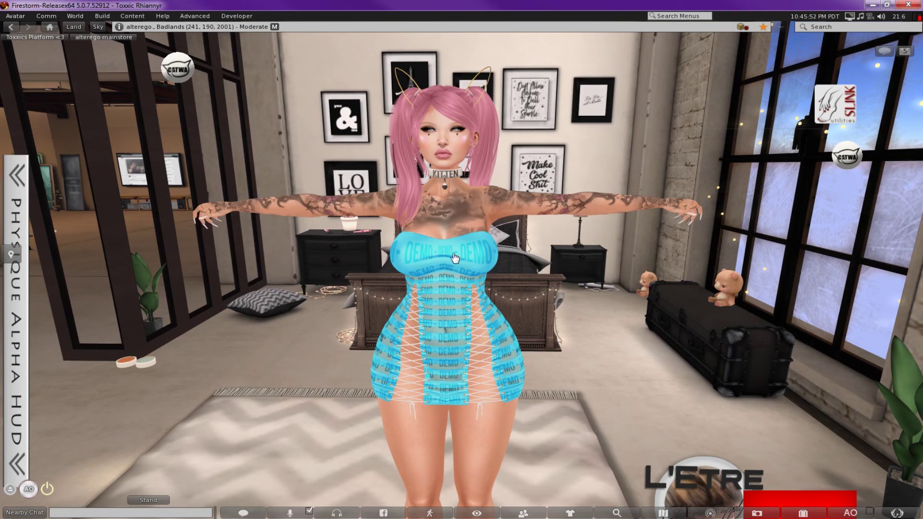
{"action": "scroll", "coordinate": [456, 210], "scroll_direction": "down", "scroll_amount": 2}
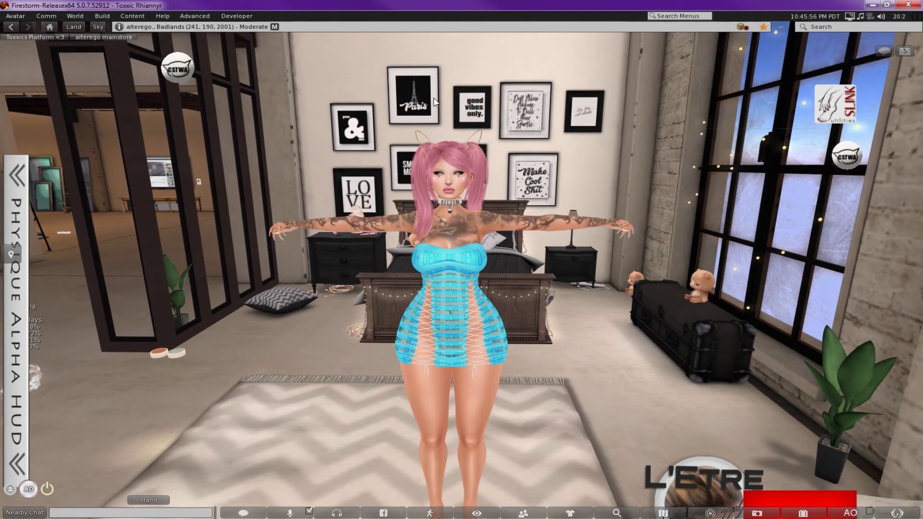
{"action": "scroll", "coordinate": [451, 223], "scroll_direction": "up", "scroll_amount": 3}
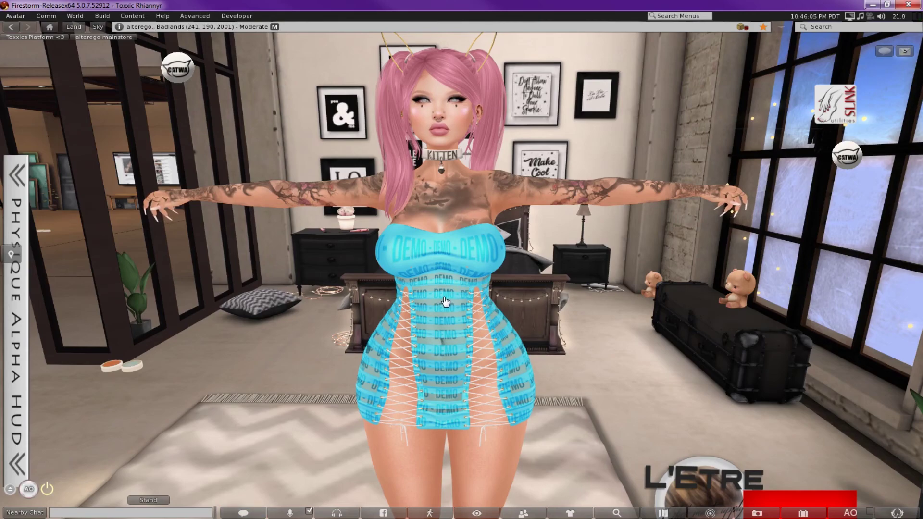
{"action": "left_click_drag", "start_coordinate": [446, 315], "coordinate": [231, 315], "text": "alt"}
{"action": "left_click_drag", "start_coordinate": [336, 303], "coordinate": [465, 273], "text": "alt"}
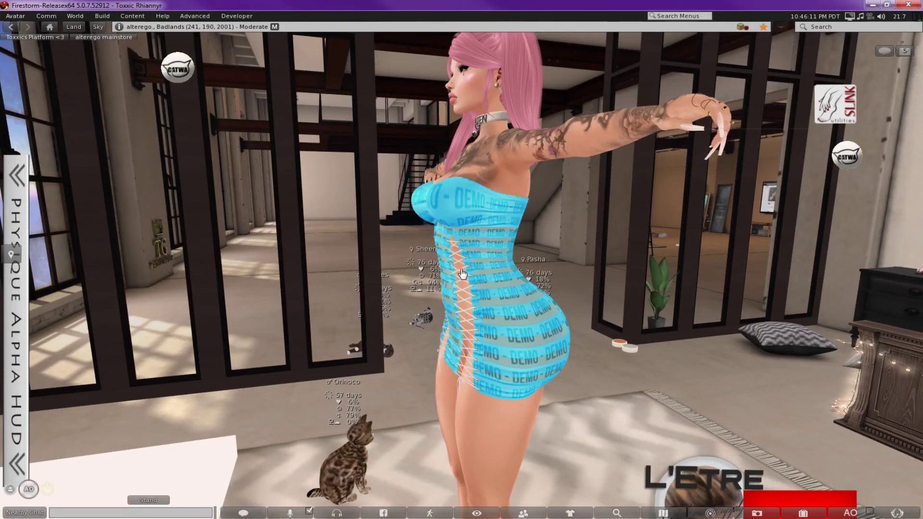
{"action": "left_click_drag", "start_coordinate": [486, 308], "coordinate": [836, 307], "text": "alt"}
{"action": "left_click_drag", "start_coordinate": [460, 263], "coordinate": [58, 274], "text": "alt"}
{"action": "left_click_drag", "start_coordinate": [327, 275], "coordinate": [465, 275], "text": "alt"}
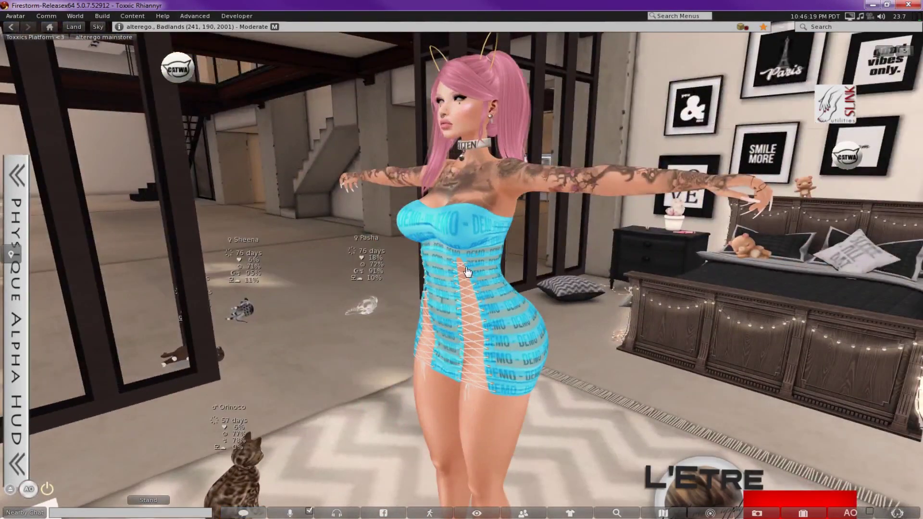
{"action": "left_click_drag", "start_coordinate": [485, 253], "coordinate": [336, 254], "text": "alt"}
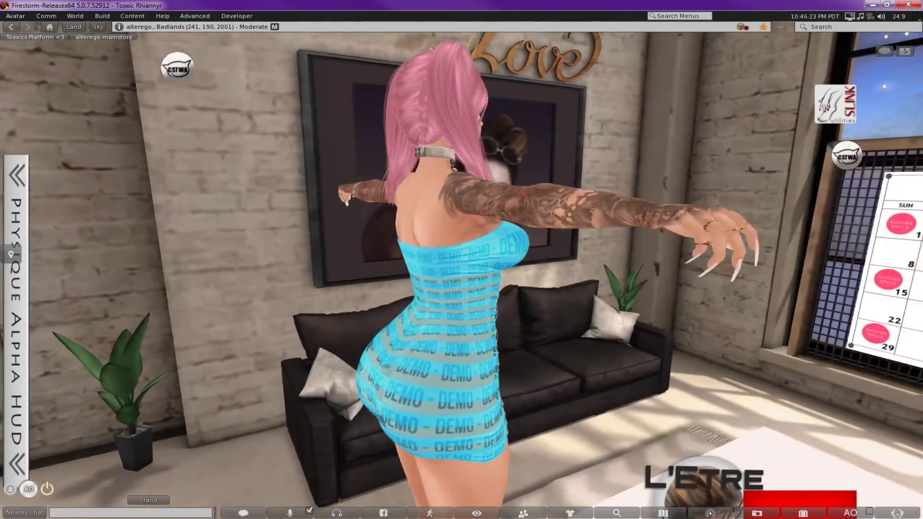
{"action": "left_click_drag", "start_coordinate": [465, 292], "coordinate": [630, 292], "text": "alt"}
{"action": "left_click_drag", "start_coordinate": [541, 259], "coordinate": [462, 270], "text": "alt"}
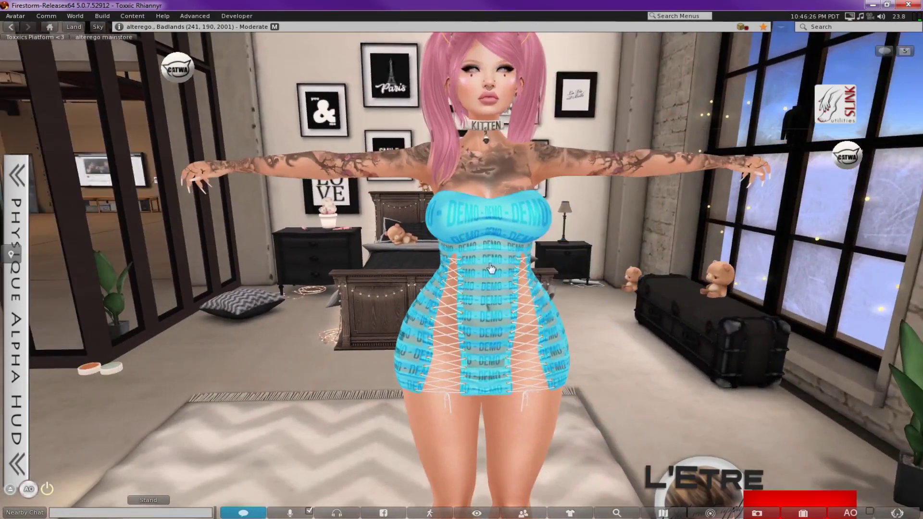
{"action": "left_click_drag", "start_coordinate": [535, 272], "coordinate": [484, 272], "text": "alt"}
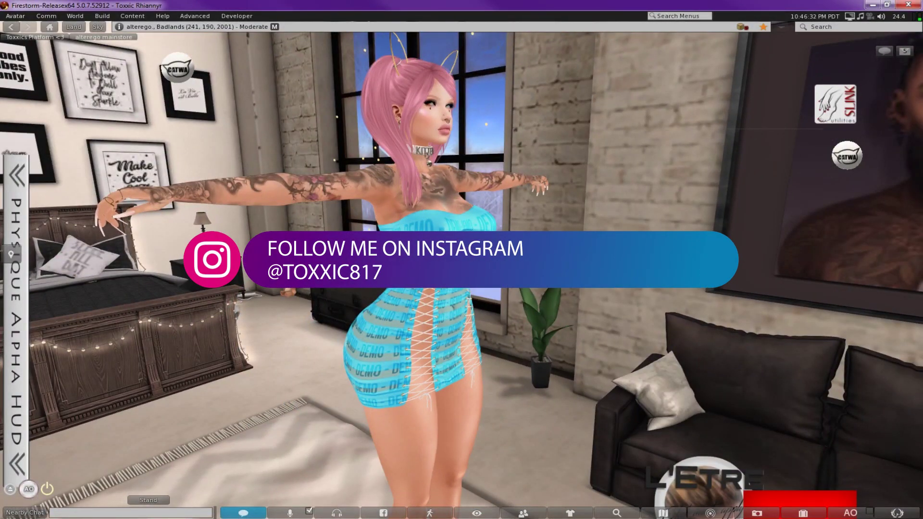
{"action": "left_click_drag", "start_coordinate": [454, 288], "coordinate": [663, 276], "text": "alt"}
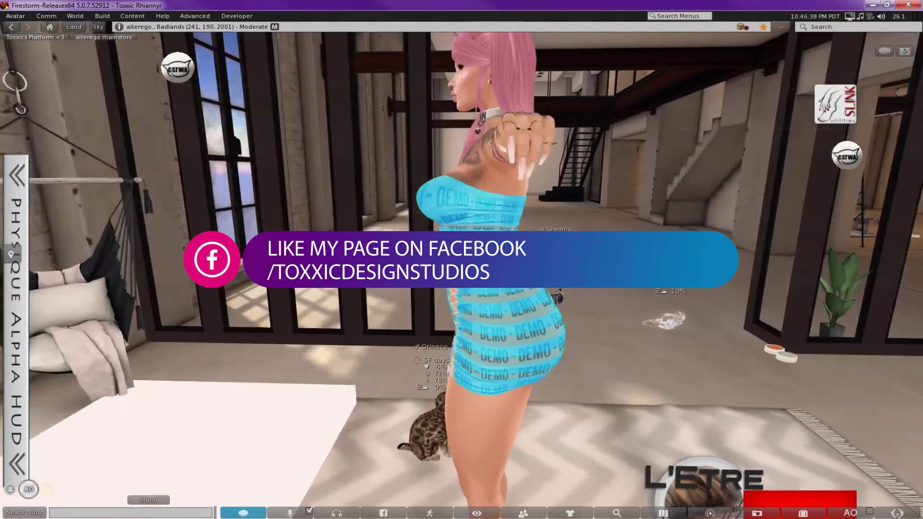